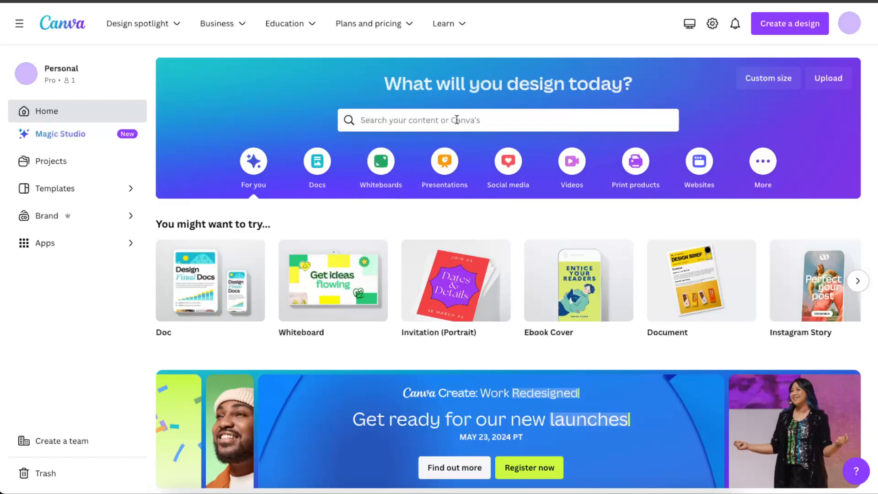
# - Search the template library for "newsletter" and browse the matching templates
pyautogui.click(457, 120)
pyautogui.write('news')
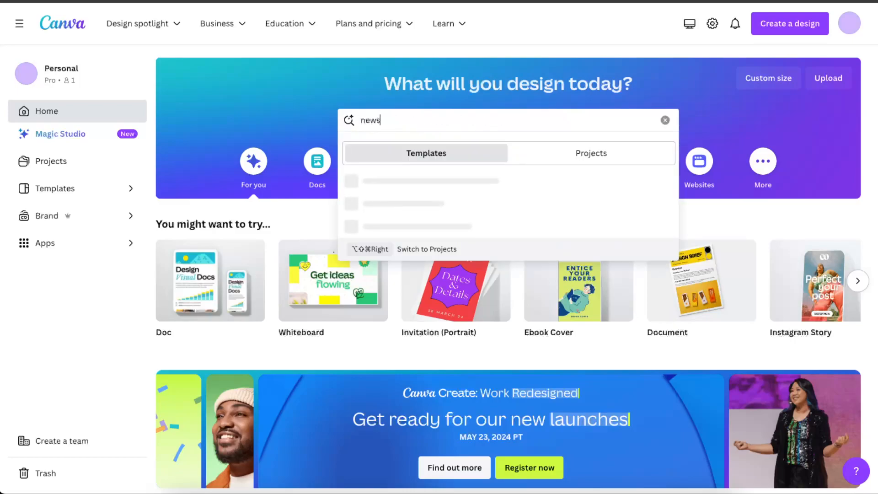
pyautogui.write('letter')
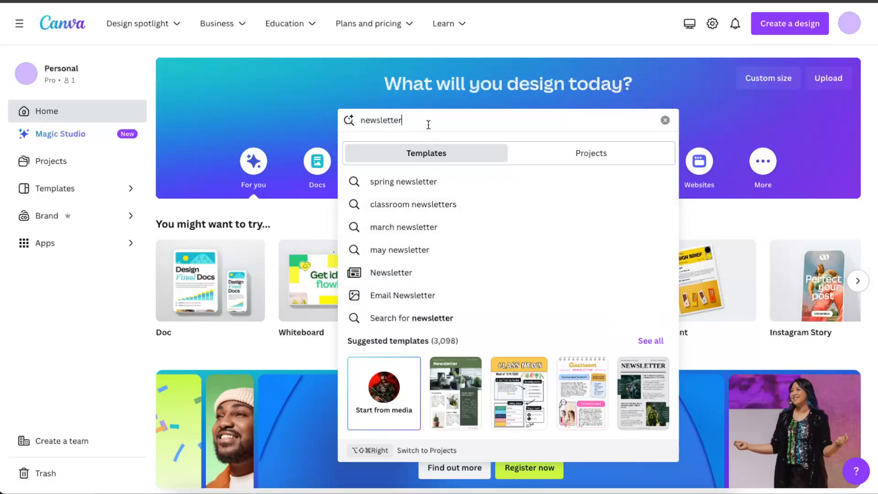
pyautogui.press('Return')
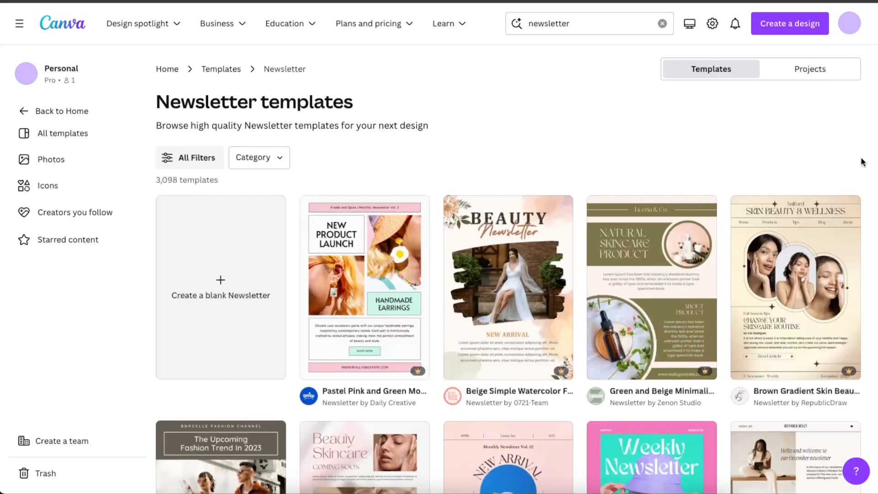
pyautogui.scroll(-4, 868, 162)
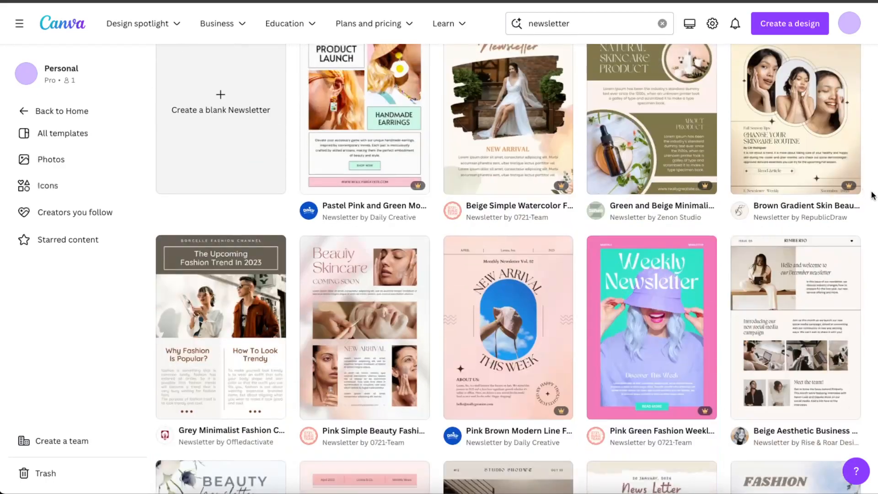
pyautogui.scroll(4, 750, 185)
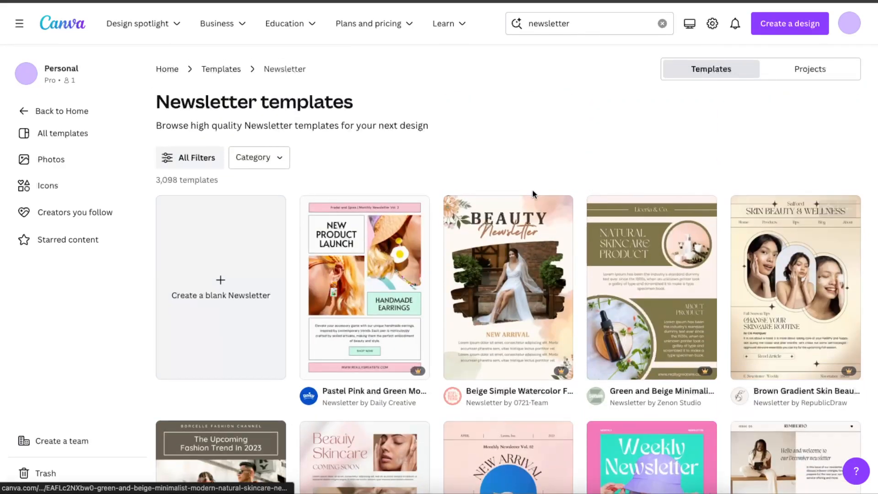
# - Filter the newsletter templates by Websites under the Business category, and reset the filter to all categories
pyautogui.click(278, 164)
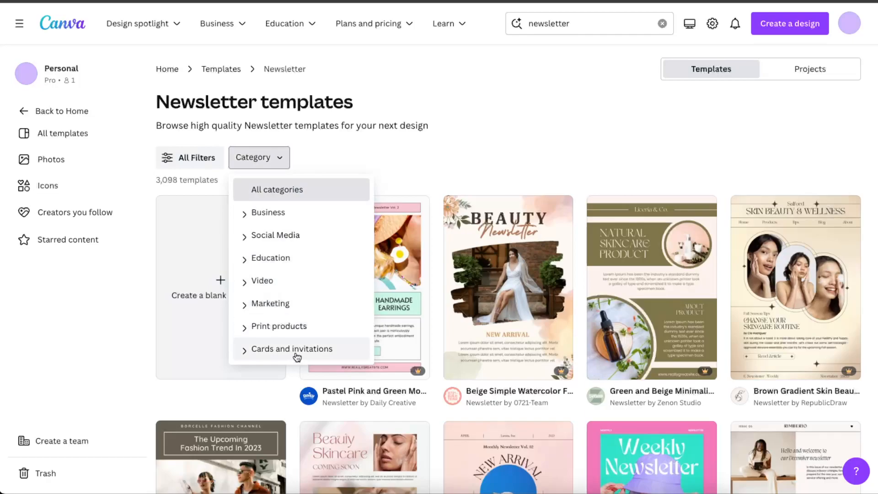
pyautogui.click(273, 220)
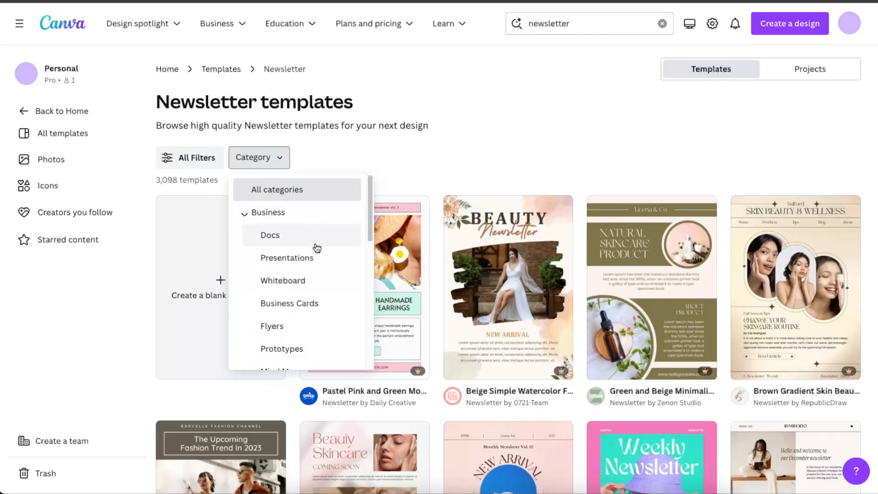
pyautogui.scroll(-1, 315, 244)
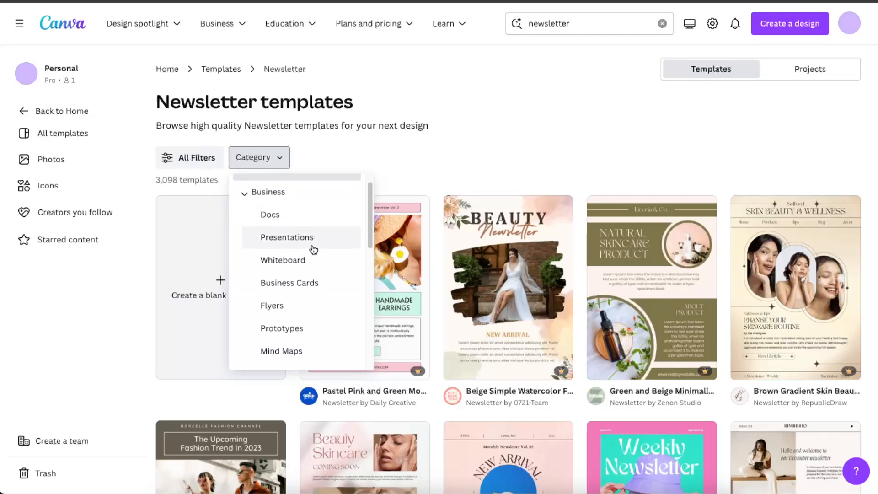
pyautogui.scroll(1, 277, 229)
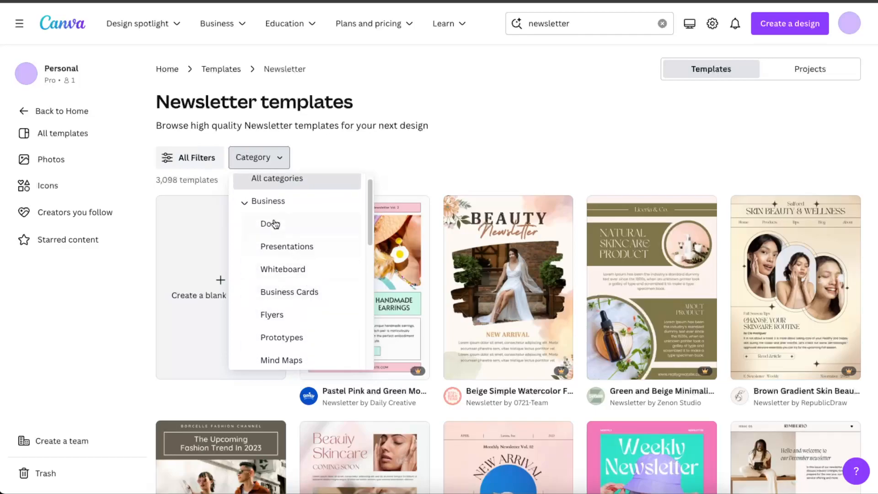
pyautogui.scroll(-1, 290, 227)
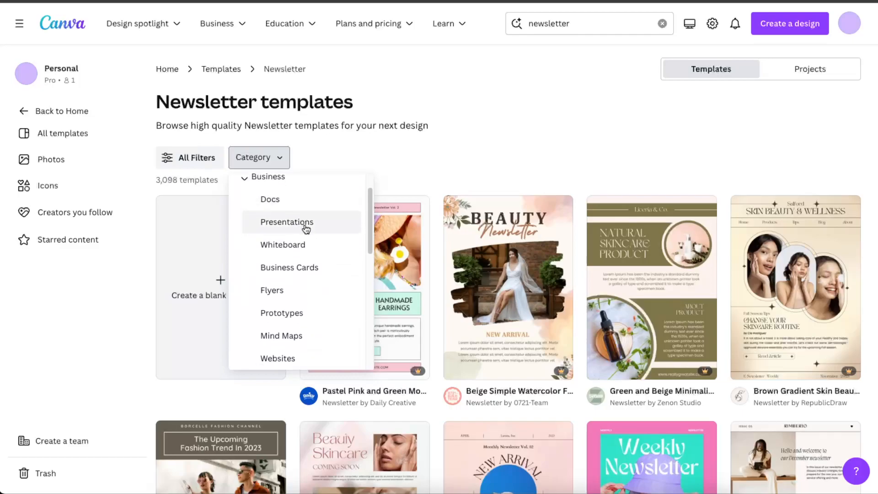
pyautogui.scroll(-1, 303, 353)
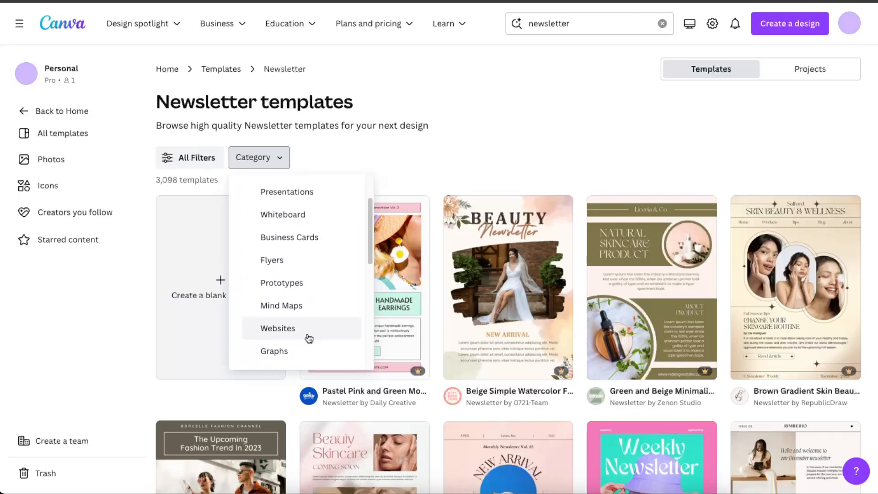
pyautogui.click(308, 330)
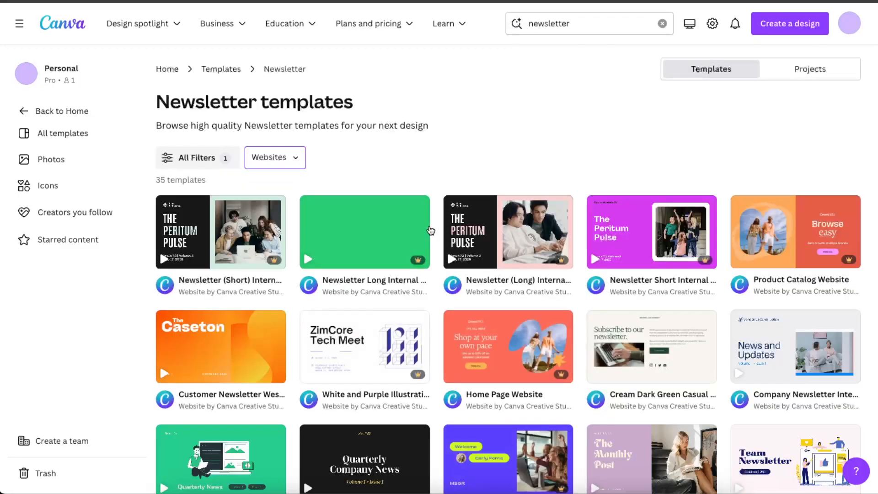
pyautogui.scroll(-3, 409, 411)
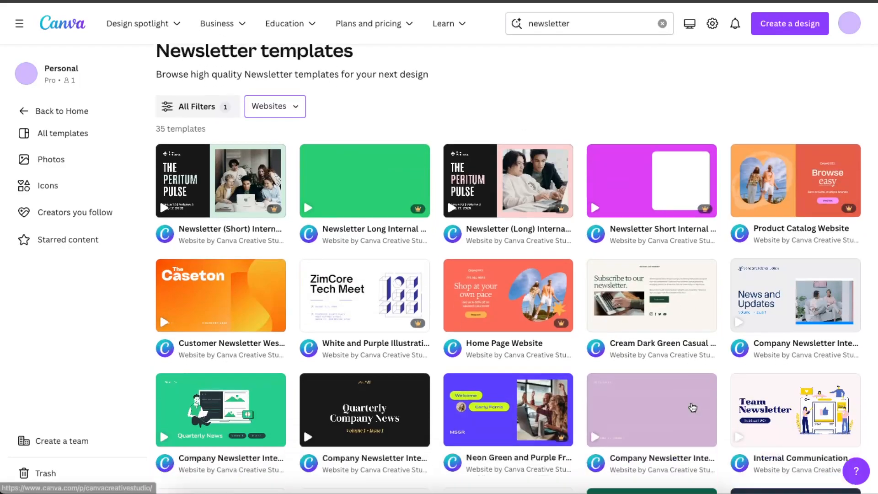
pyautogui.scroll(3, 522, 376)
pyautogui.click(252, 156)
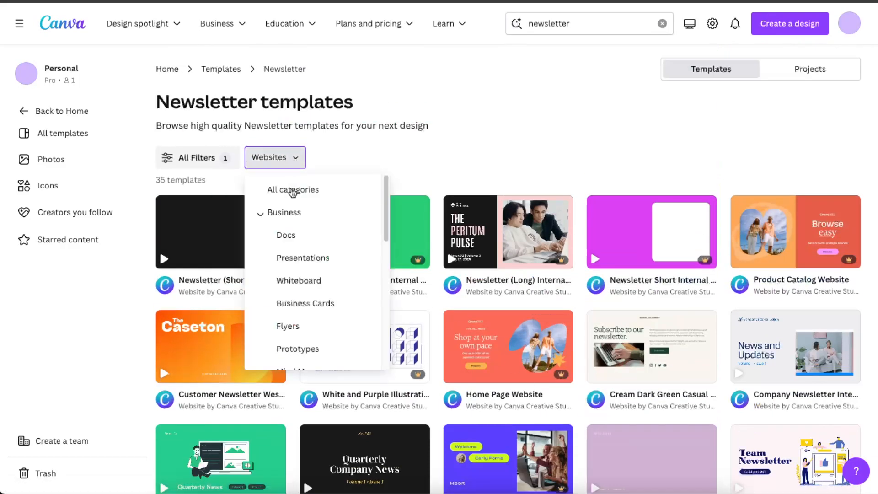
pyautogui.click(293, 190)
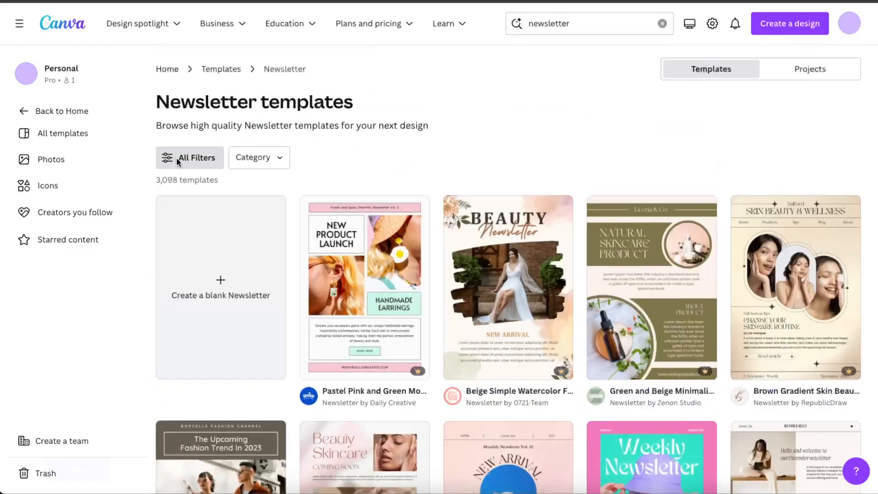
# - Apply the Minimalist style filter to the newsletter templates
pyautogui.click(178, 161)
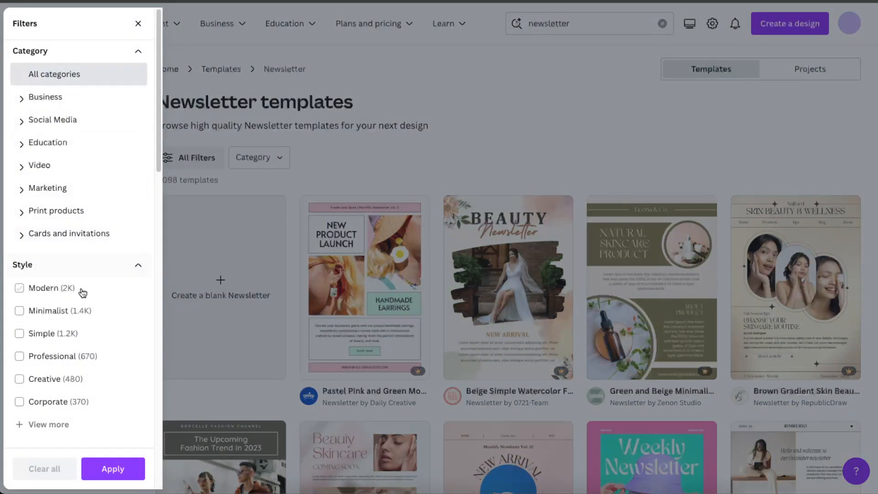
pyautogui.scroll(-2, 89, 301)
pyautogui.scroll(-2, 93, 314)
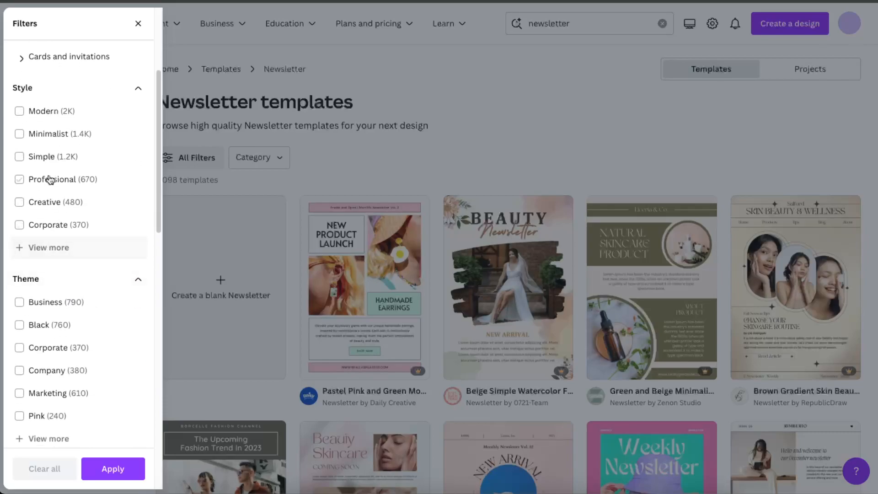
pyautogui.click(61, 136)
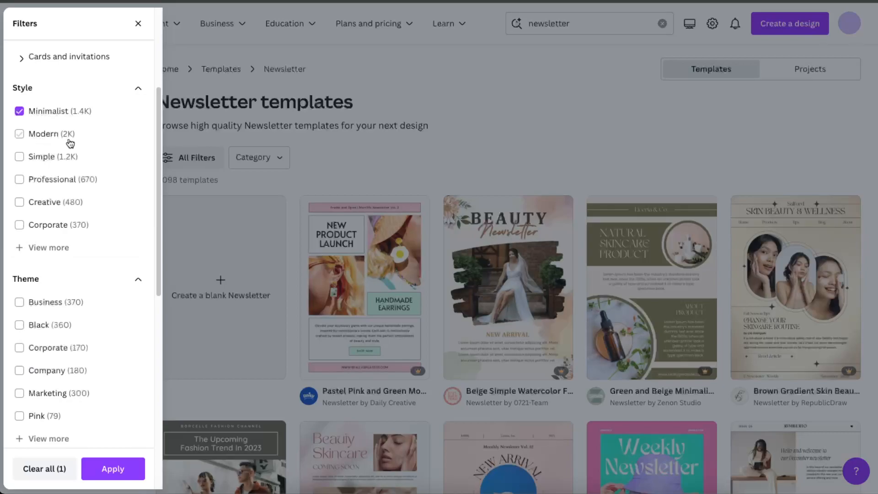
pyautogui.scroll(-4, 65, 201)
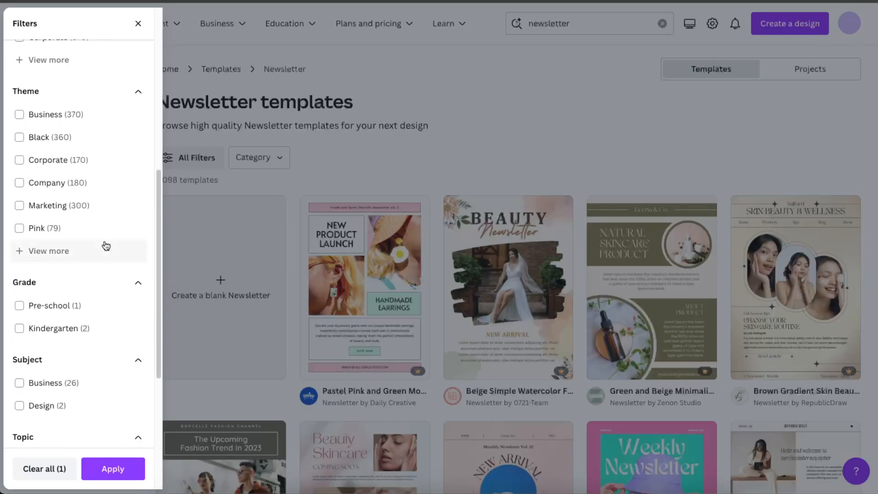
pyautogui.scroll(4, 108, 241)
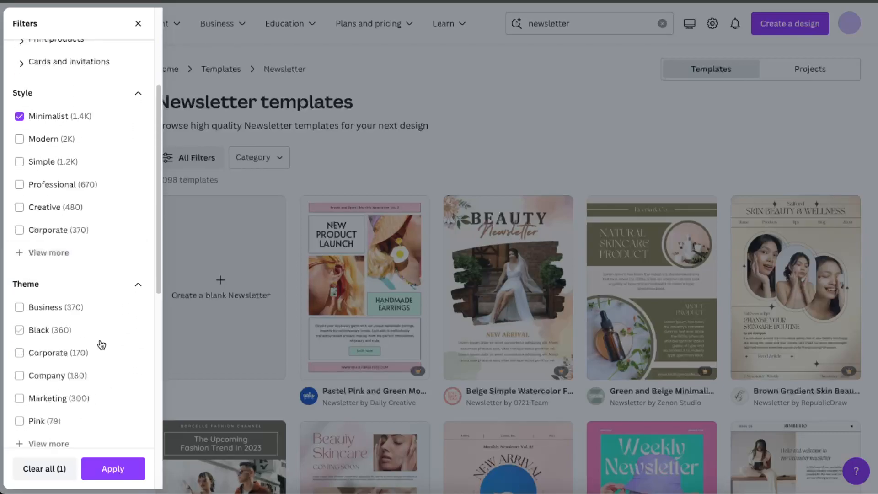
pyautogui.scroll(-1, 100, 343)
pyautogui.scroll(-4, 87, 318)
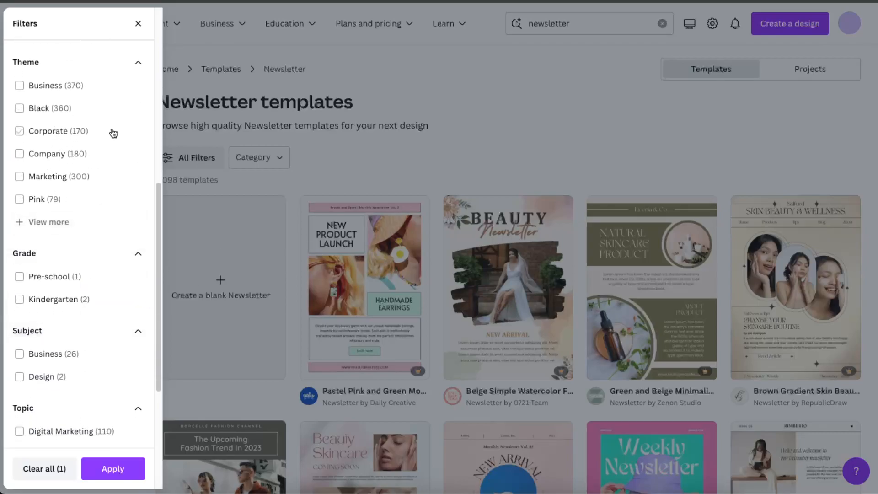
pyautogui.scroll(-4, 50, 247)
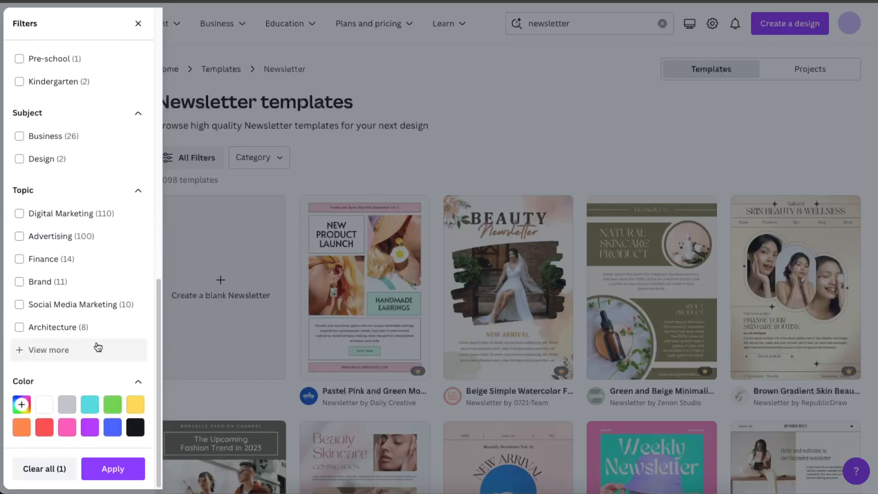
pyautogui.click(116, 468)
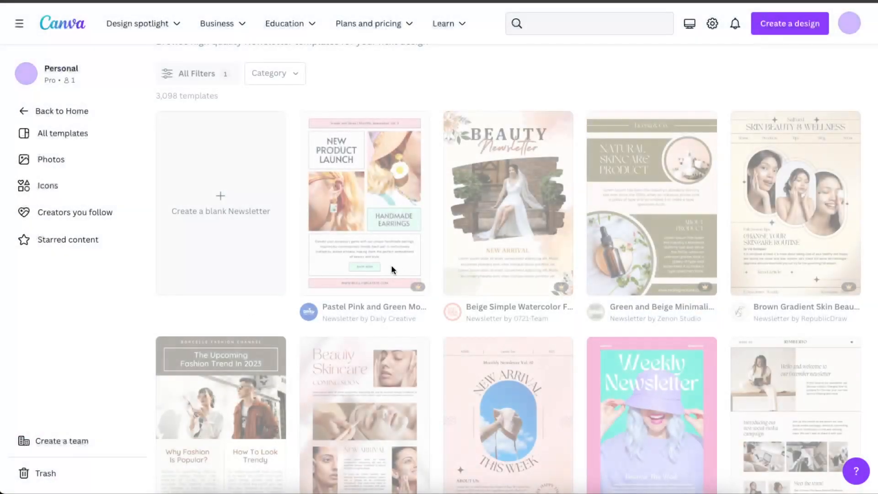
# - Open the Grey Minimalist Company Newsletter template for editing and dismiss the letterhead printing offer
pyautogui.scroll(-4, 731, 237)
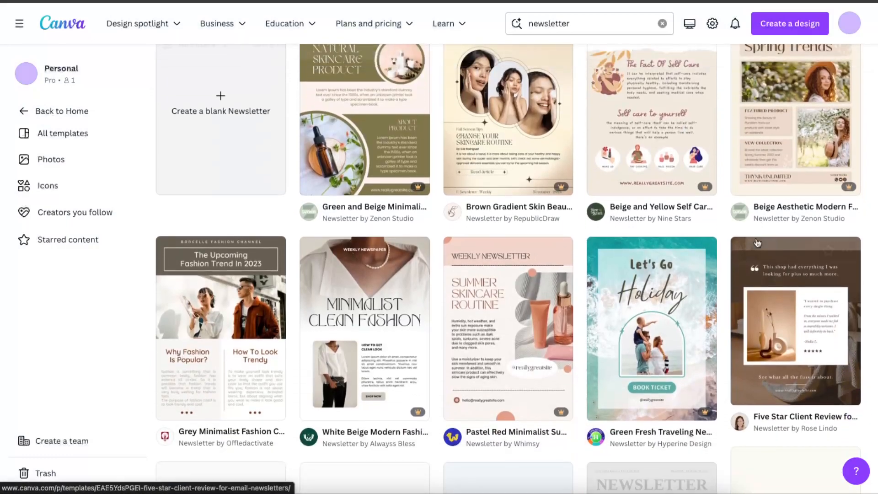
pyautogui.scroll(-4, 779, 250)
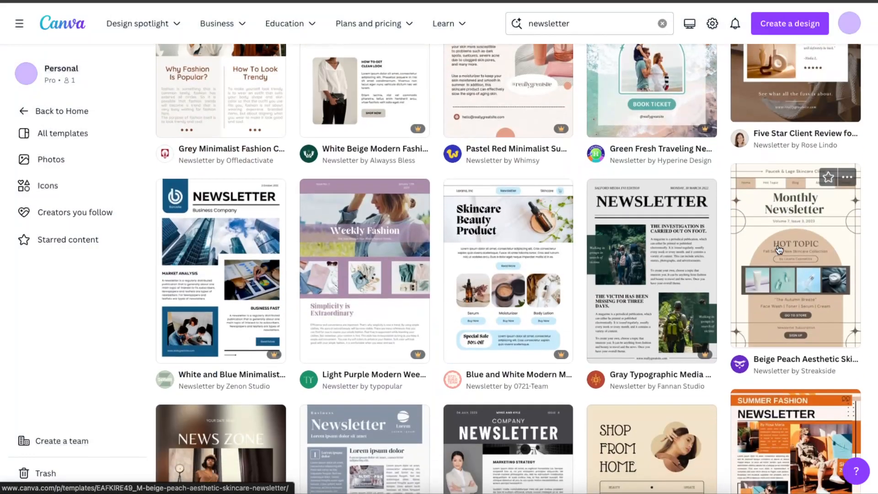
pyautogui.scroll(-4, 779, 249)
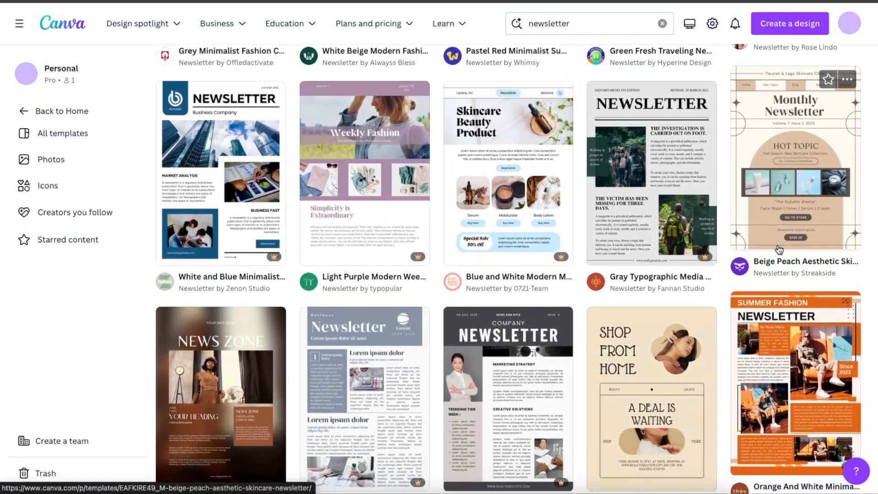
pyautogui.scroll(-1, 779, 250)
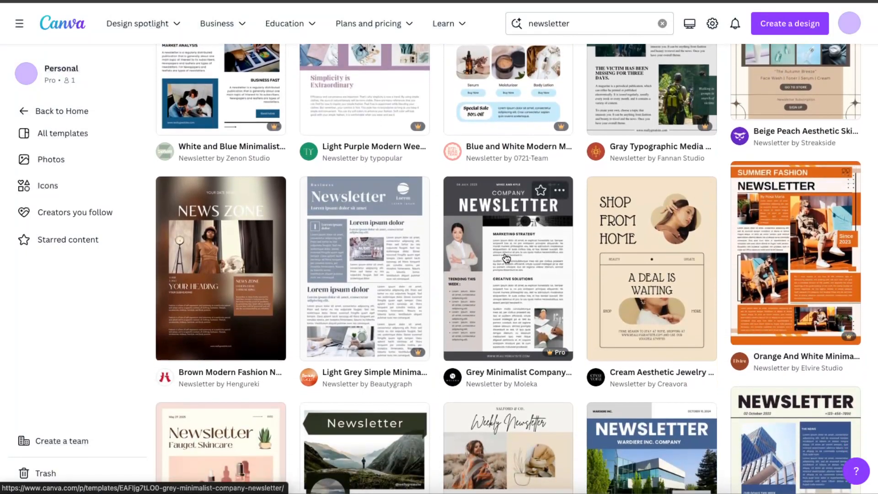
pyautogui.click(504, 255)
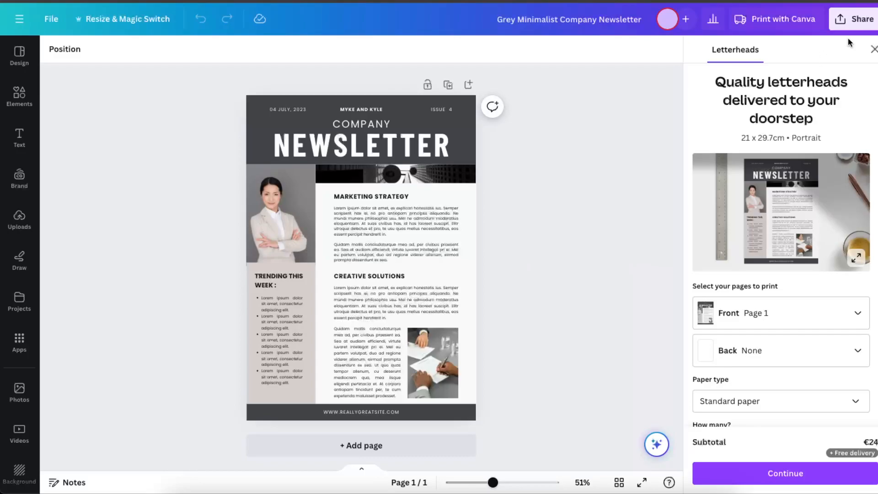
pyautogui.click(873, 49)
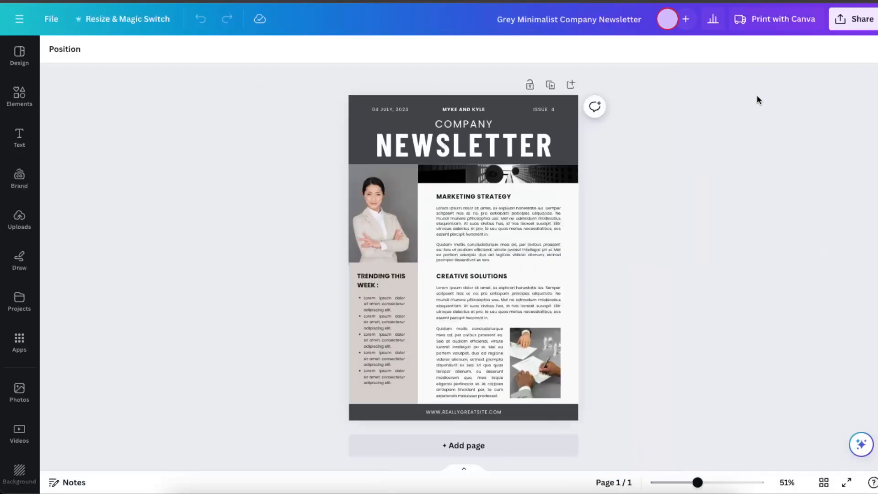
pyautogui.click(473, 369)
pyautogui.click(501, 234)
pyautogui.click(350, 196)
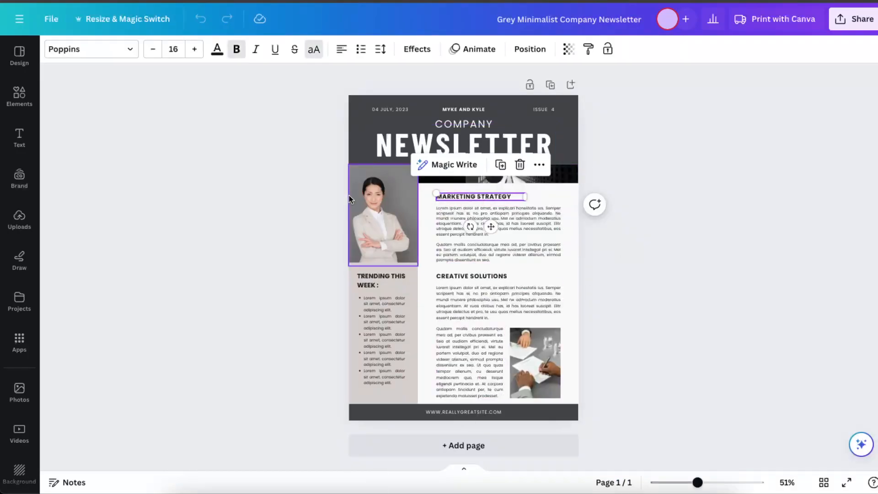
pyautogui.click(695, 294)
pyautogui.moveTo(697, 483); pyautogui.dragTo(701, 482)
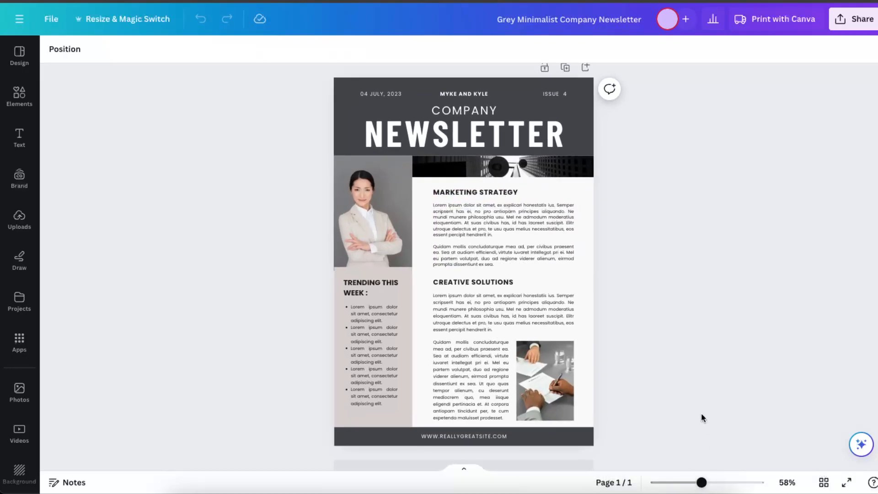
pyautogui.click(485, 436)
pyautogui.doubleClick(485, 437)
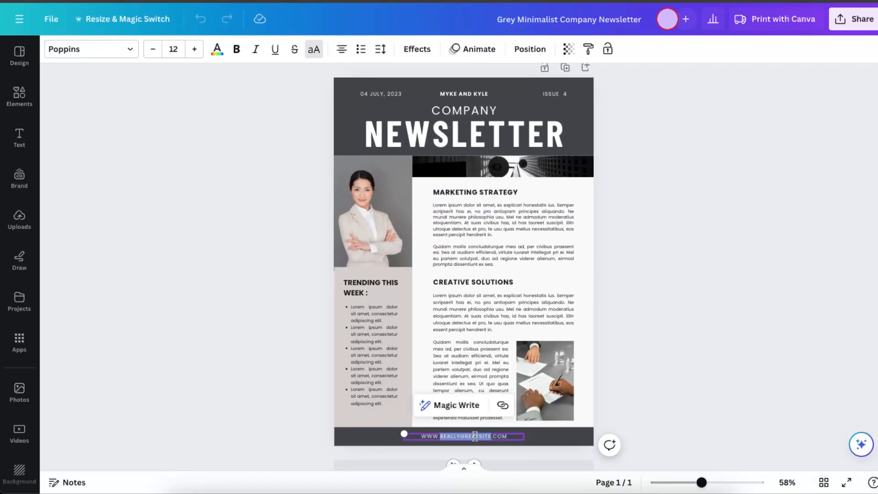
pyautogui.write('SOLVESTORM')
pyautogui.click(729, 376)
pyautogui.click(490, 437)
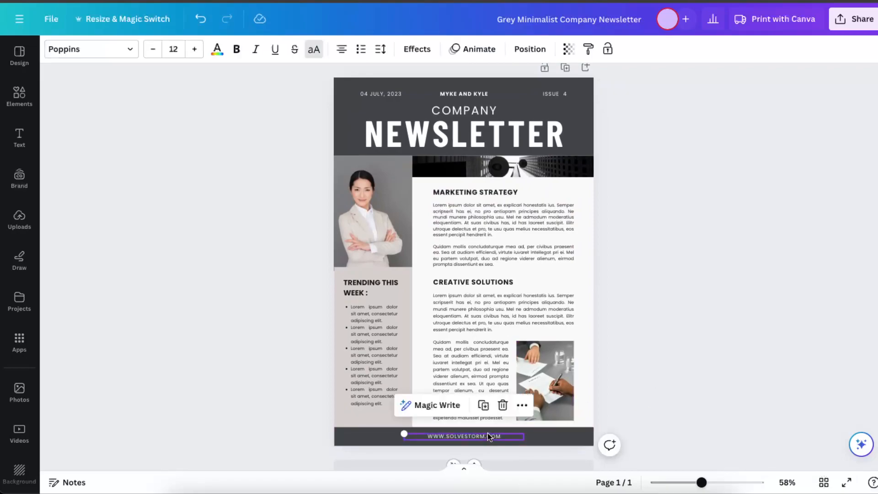
pyautogui.click(522, 406)
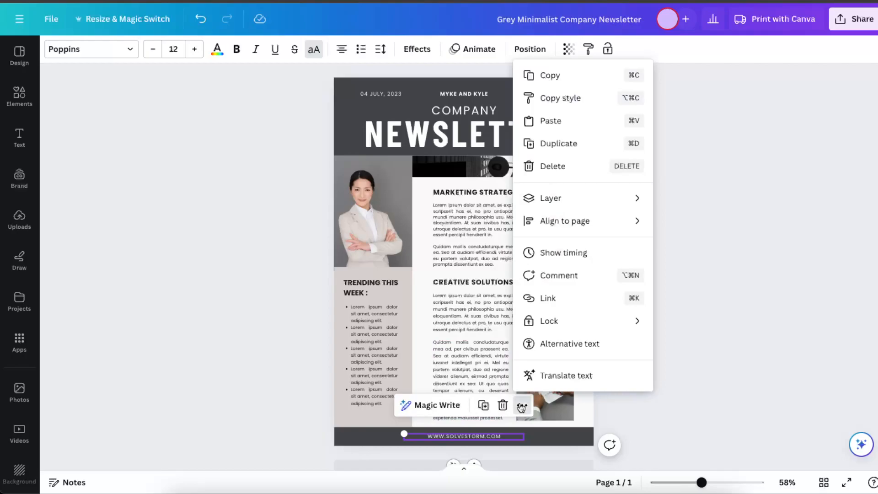
pyautogui.click(549, 296)
pyautogui.write('www.')
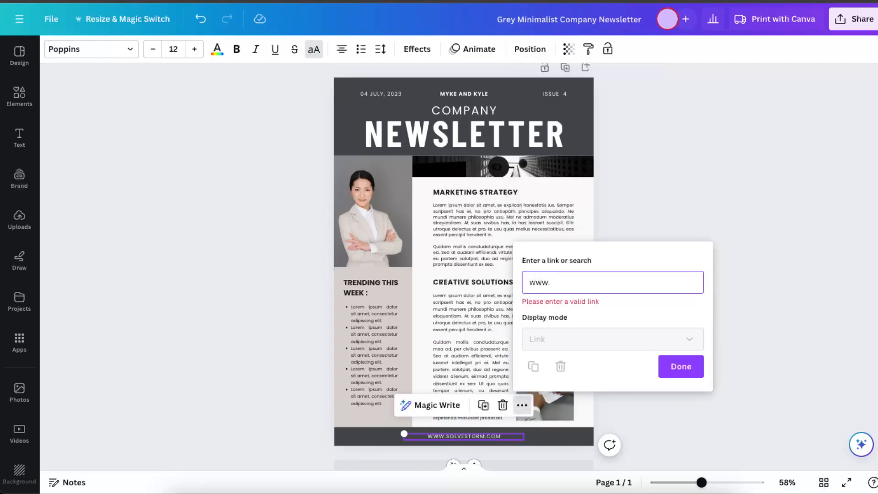
pyautogui.write('solvestorm.com')
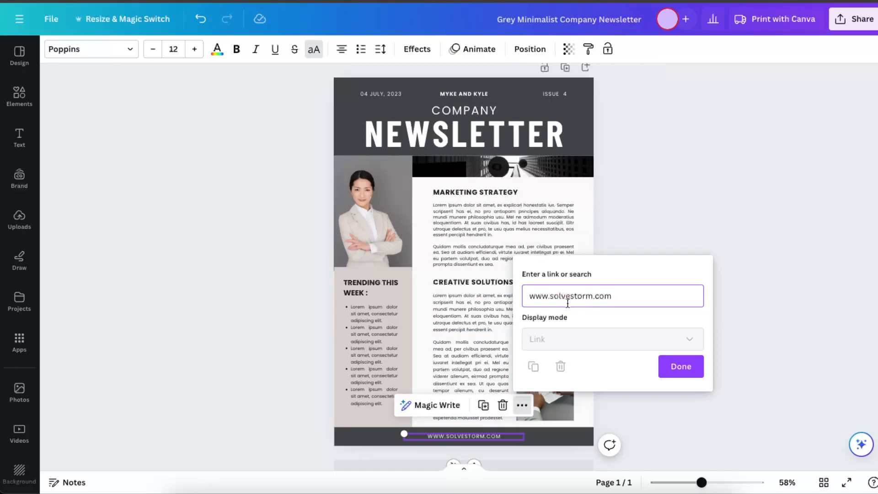
pyautogui.click(676, 367)
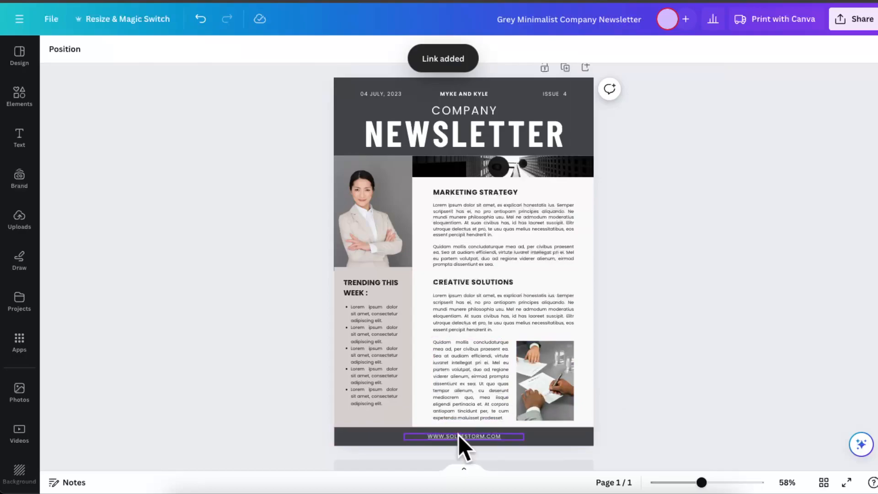
# - Replace the company name in the newsletter's header with SOLVE STORM and set the issue date to 04 JULY, 2024
pyautogui.doubleClick(460, 94)
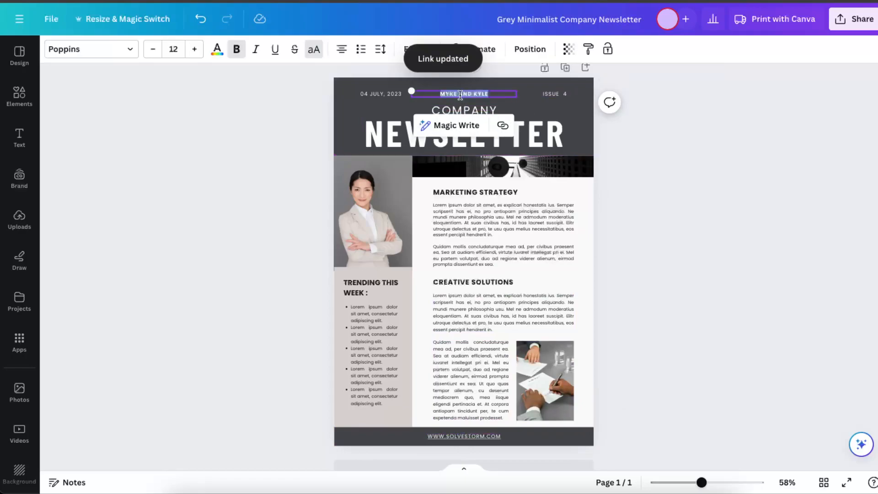
pyautogui.write('SOLVE STORM')
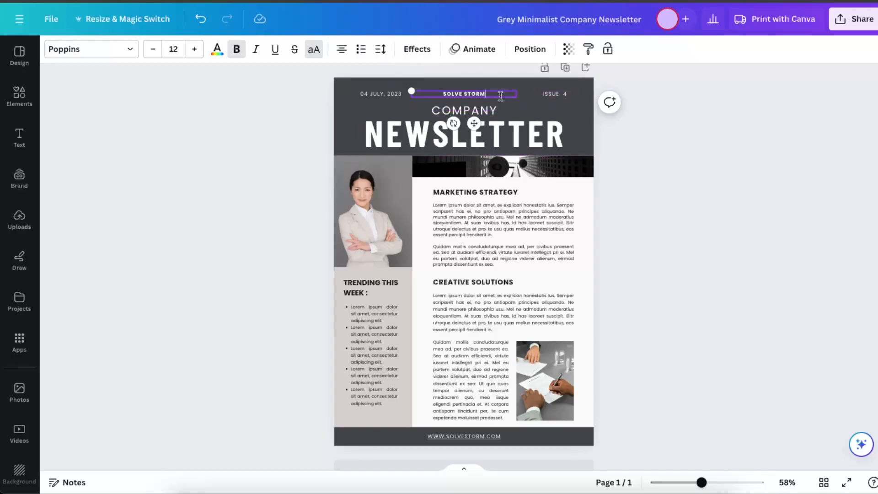
pyautogui.doubleClick(384, 98)
pyautogui.click(404, 93)
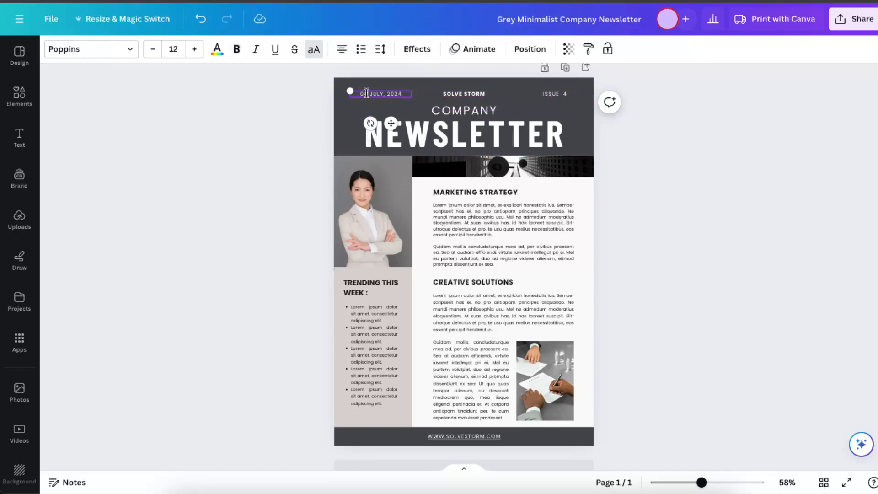
pyautogui.click(609, 102)
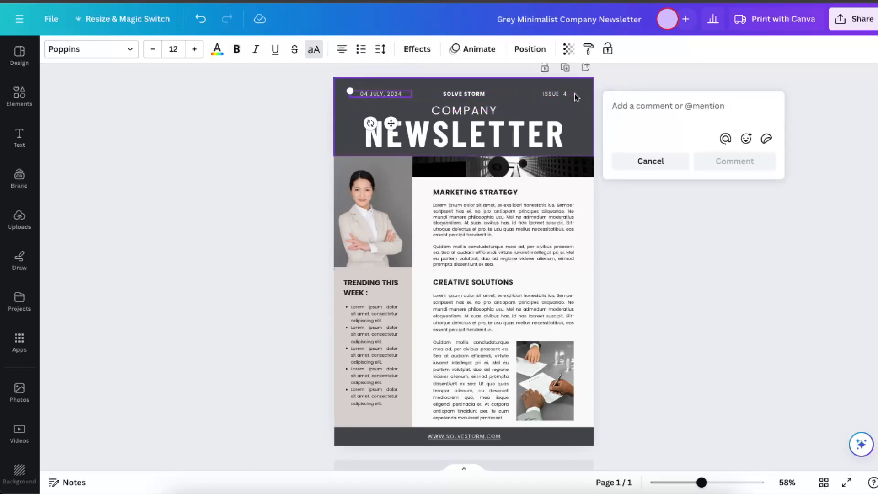
pyautogui.click(643, 81)
pyautogui.click(643, 82)
pyautogui.scroll(1, 598, 163)
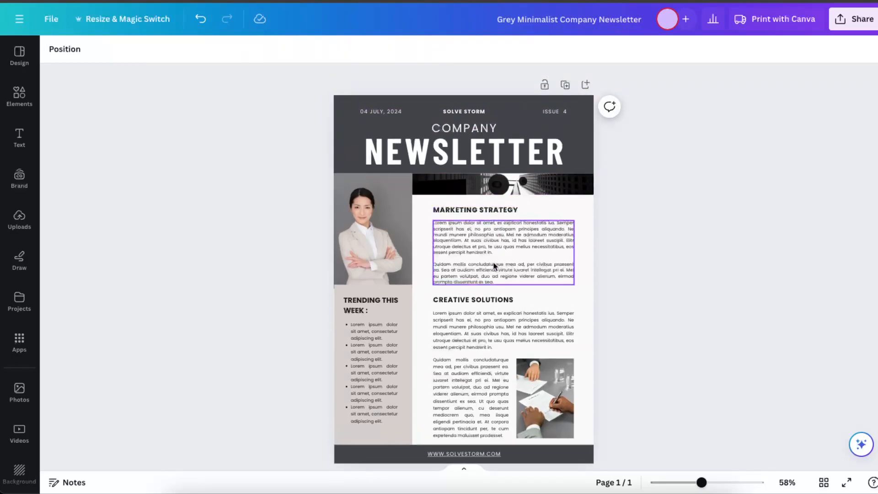
# - Search the elements library for "business" photos and browse them for pictures that suit the newsletter
pyautogui.click(518, 187)
pyautogui.click(19, 96)
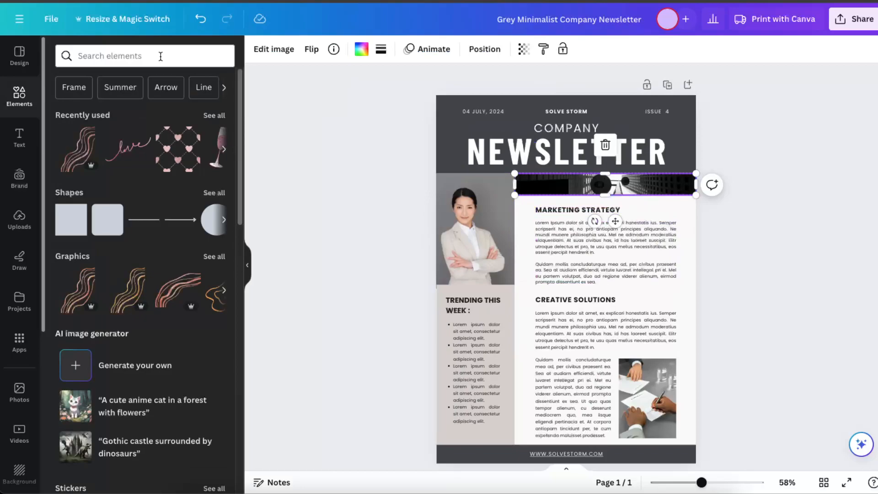
pyautogui.write('business')
pyautogui.press('Return')
pyautogui.click(365, 227)
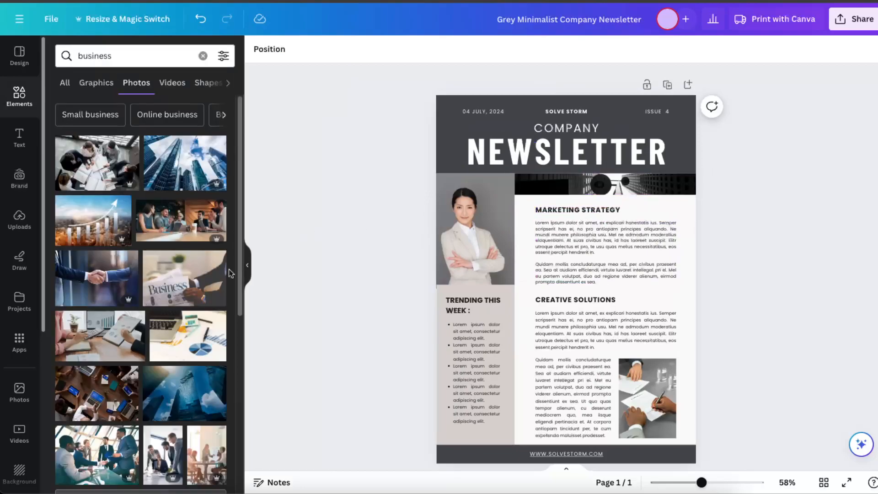
pyautogui.scroll(-5, 195, 291)
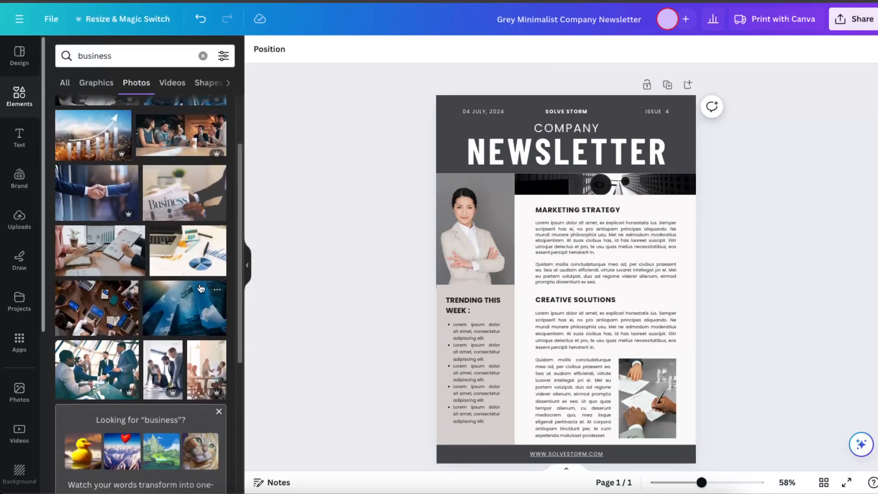
pyautogui.scroll(-1, 248, 295)
pyautogui.scroll(1, 368, 341)
pyautogui.scroll(-5, 185, 375)
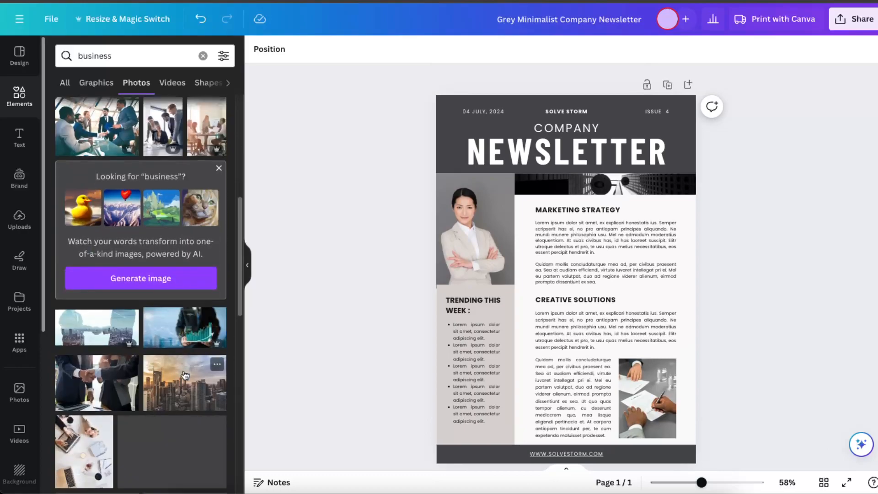
pyautogui.scroll(-5, 184, 375)
pyautogui.scroll(2, 206, 298)
# - Try the pale handshake-over-city photo as the newsletter's full-page background, sent behind all the other elements
pyautogui.moveTo(130, 169); pyautogui.dragTo(694, 306)
pyautogui.click(754, 267)
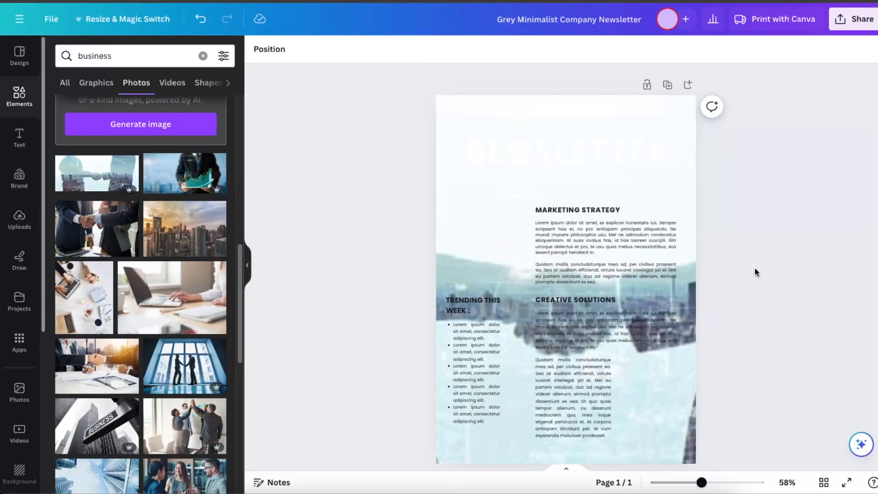
pyautogui.click(686, 357)
pyautogui.click(443, 51)
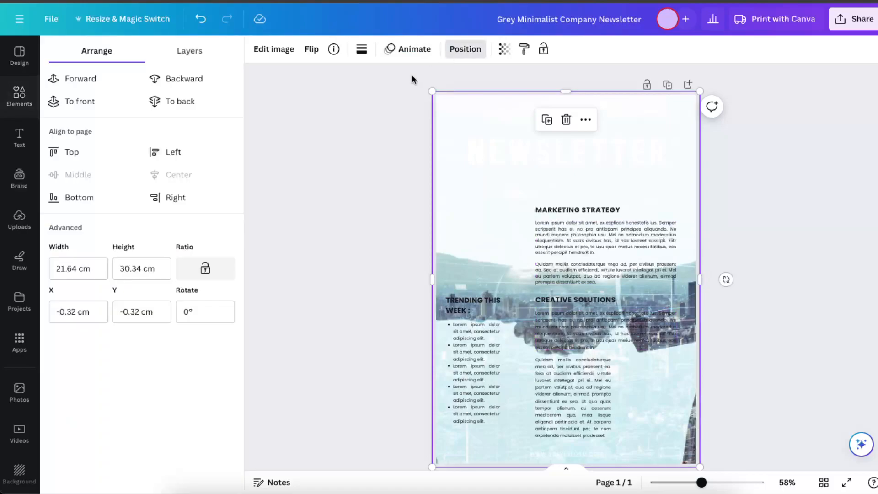
pyautogui.click(206, 107)
pyautogui.click(397, 123)
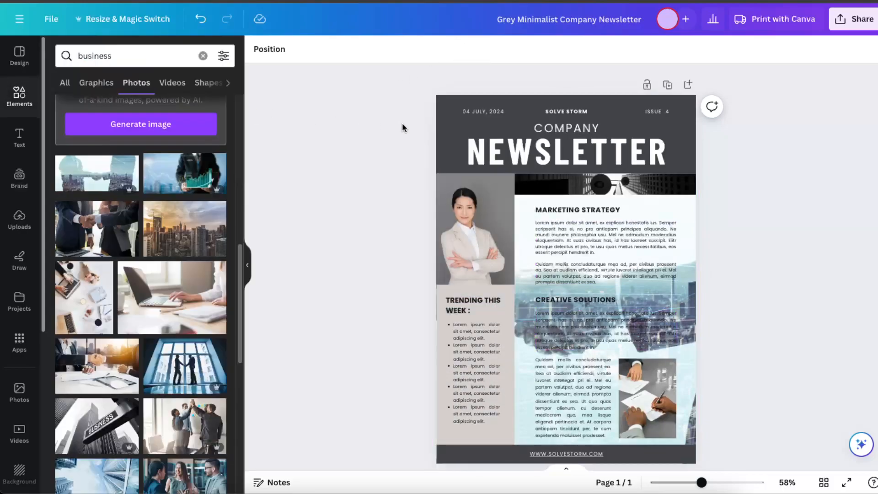
pyautogui.hotkey('ctrl', 'z')
# - Replace the photo beside the Creative Solutions text with the handshake-over-city photo and the banner strip above Marketing Strategy with the laptop-typing photo
pyautogui.moveTo(108, 183); pyautogui.dragTo(663, 390)
pyautogui.moveTo(195, 311); pyautogui.dragTo(584, 198)
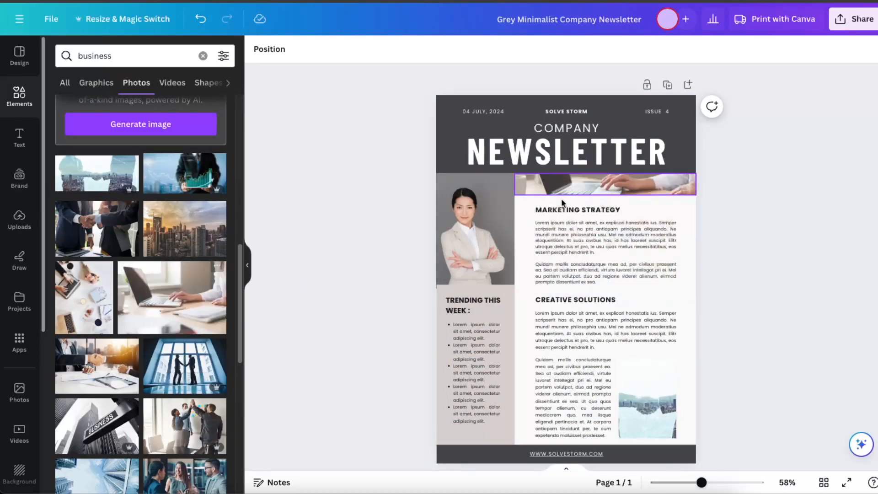
# - Replace the portrait of the woman with the photo of two businessmen in suits
pyautogui.scroll(-7, 194, 404)
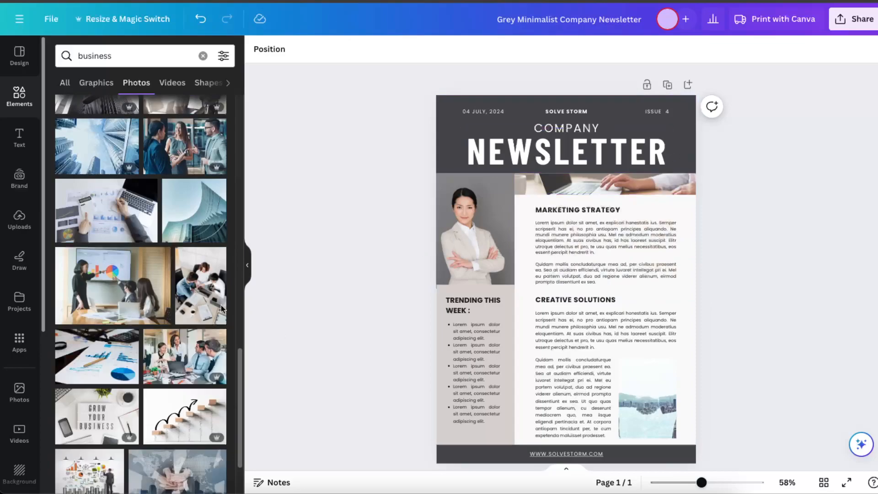
pyautogui.scroll(-6, 210, 307)
pyautogui.scroll(-6, 210, 307)
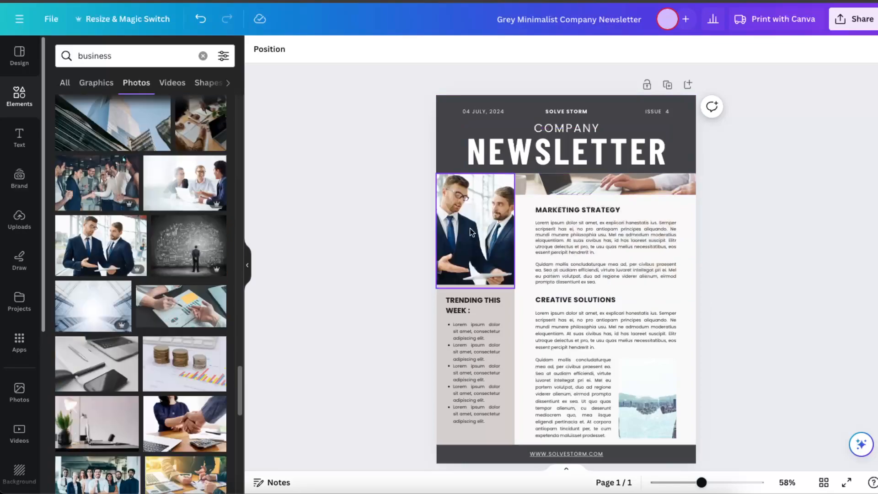
pyautogui.moveTo(474, 231); pyautogui.dragTo(475, 232)
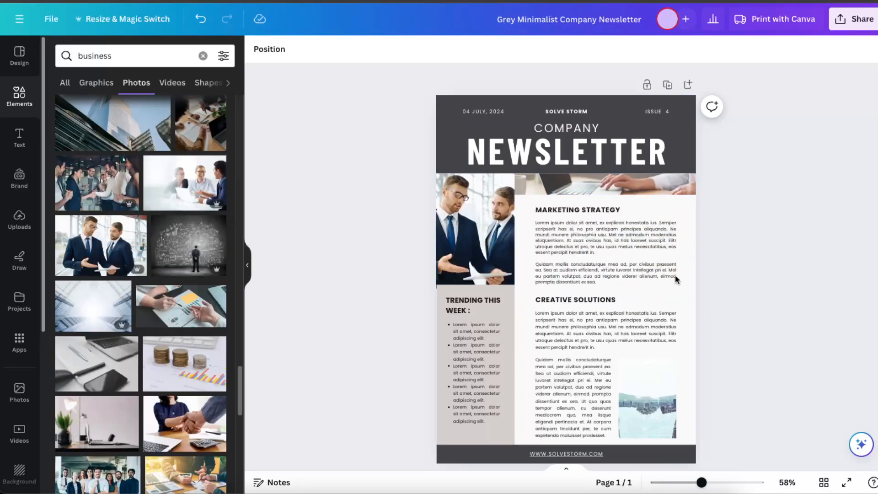
pyautogui.click(467, 355)
pyautogui.click(756, 272)
# - Change the newsletter header's background to the light beige document colour
pyautogui.scroll(-1, 572, 194)
pyautogui.click(441, 115)
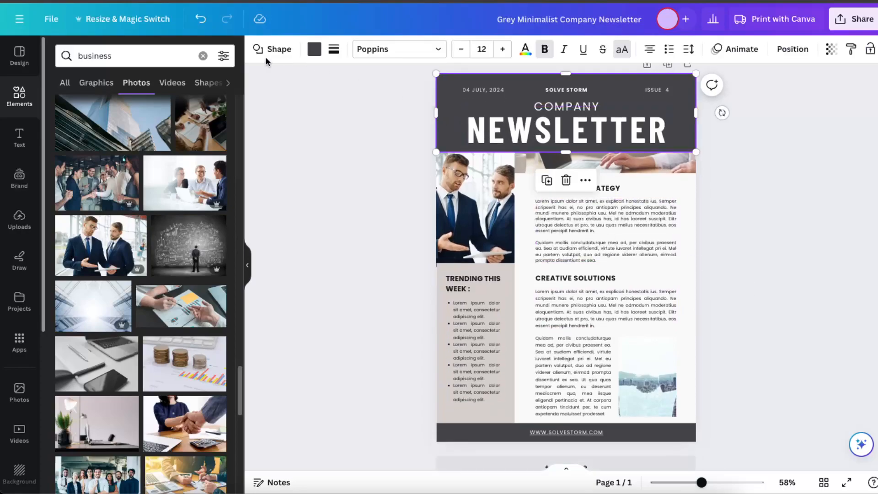
pyautogui.click(314, 49)
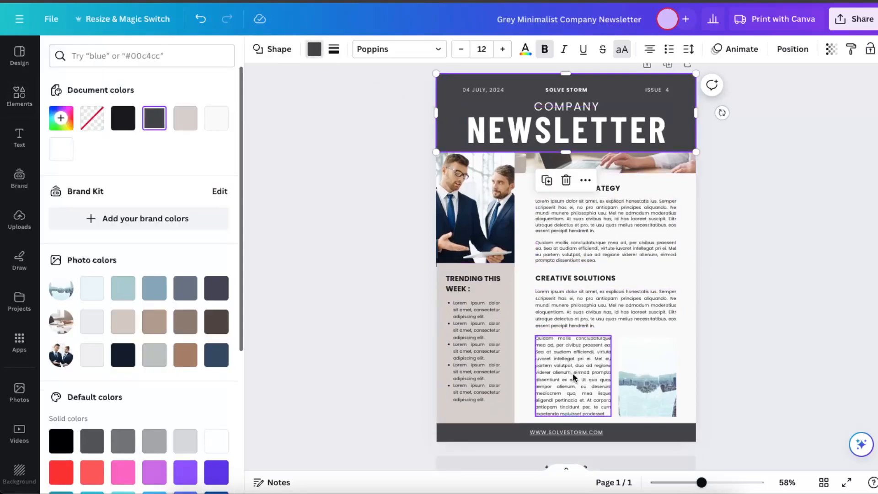
pyautogui.click(185, 123)
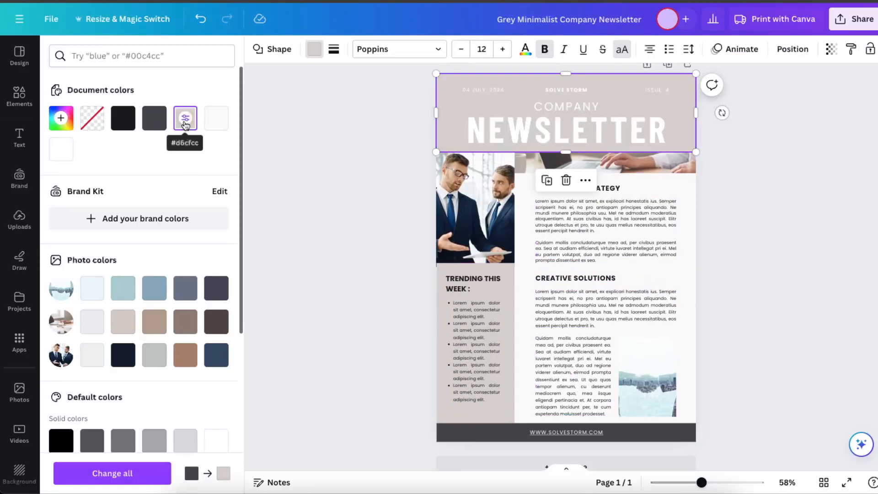
pyautogui.click(363, 159)
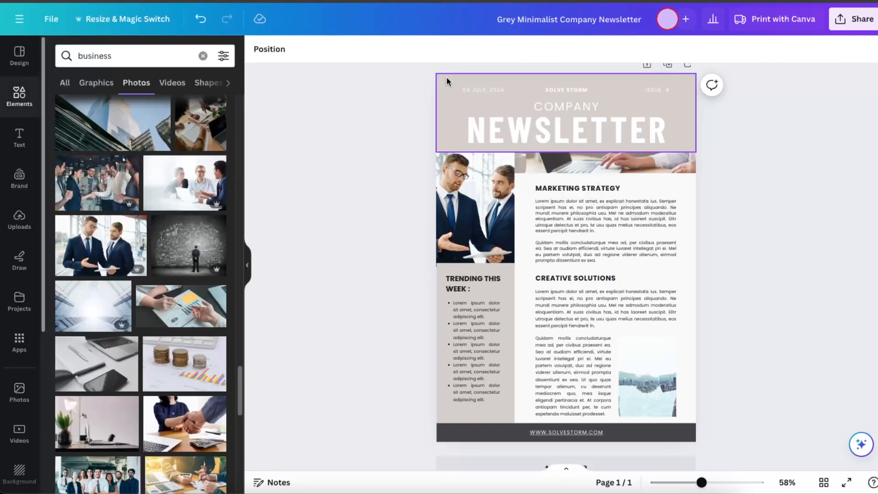
# - Recolour the footer bar in the same light beige document colour as the header
pyautogui.click(439, 126)
pyautogui.click(314, 49)
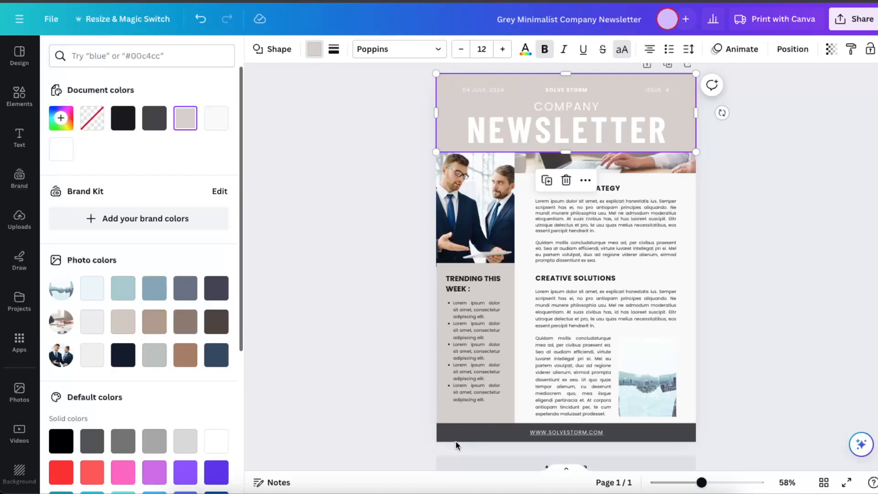
pyautogui.click(443, 432)
pyautogui.click(185, 118)
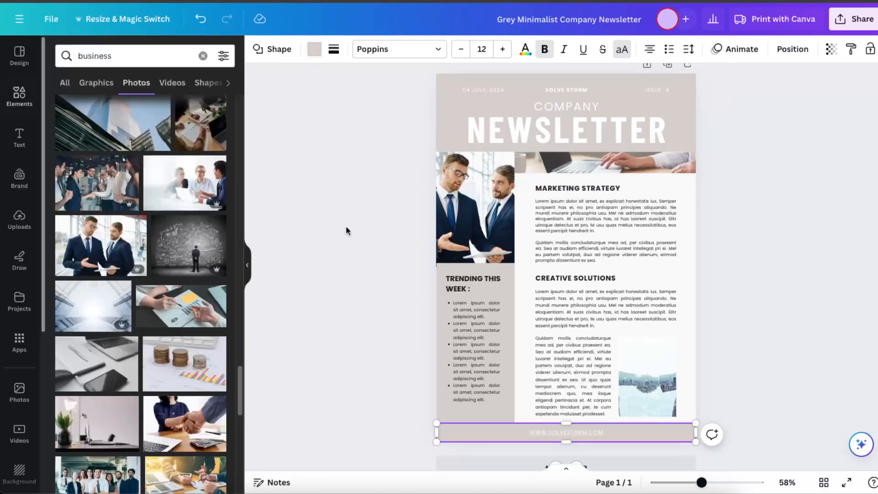
pyautogui.click(346, 226)
# - Widen the box behind "Trending this week" slightly past the page edge and fill it with the dark navy from the businessmen photo's colours
pyautogui.click(438, 295)
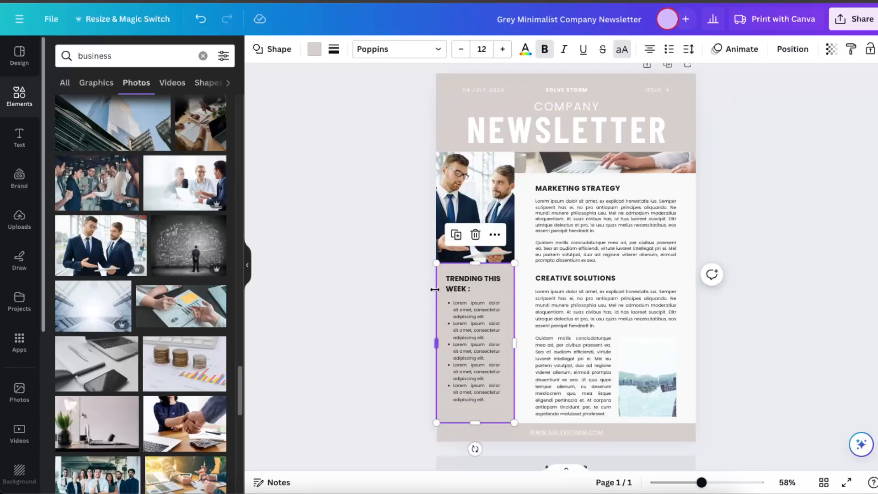
pyautogui.moveTo(436, 289); pyautogui.dragTo(426, 290)
pyautogui.click(122, 324)
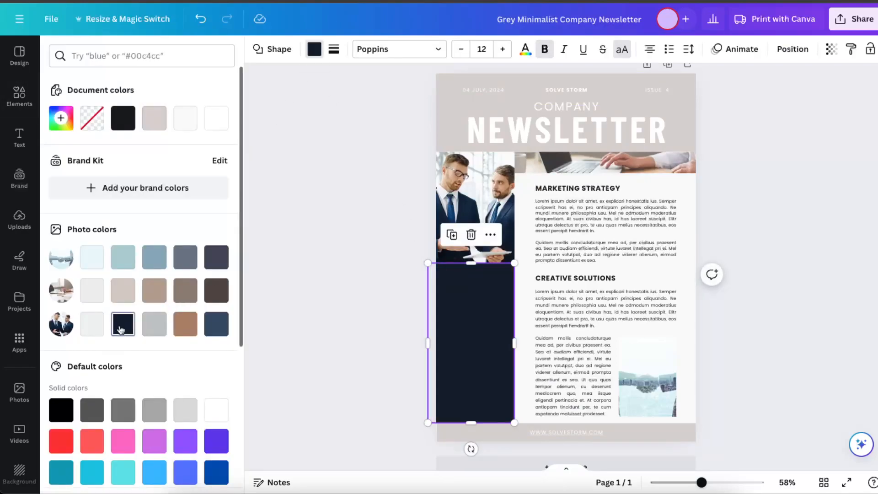
# - Change the bullet list and the "Trending this week" heading in the sidebar to white text
pyautogui.click(489, 325)
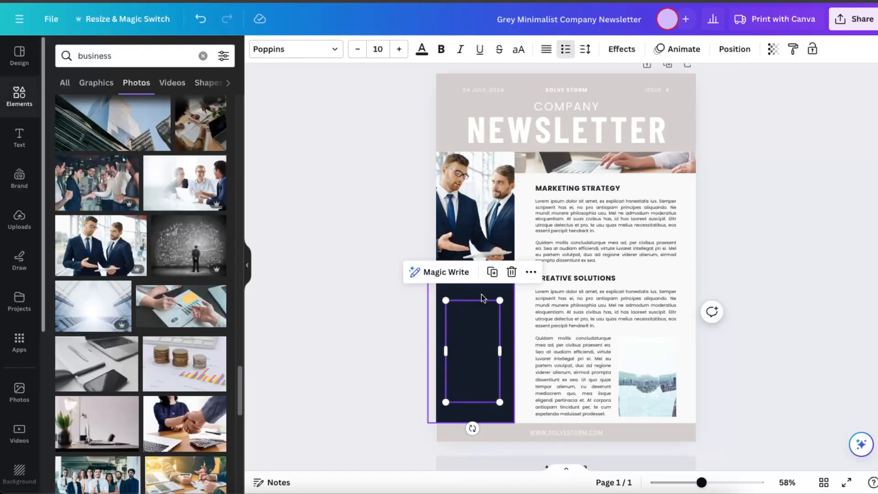
pyautogui.click(421, 49)
pyautogui.click(212, 118)
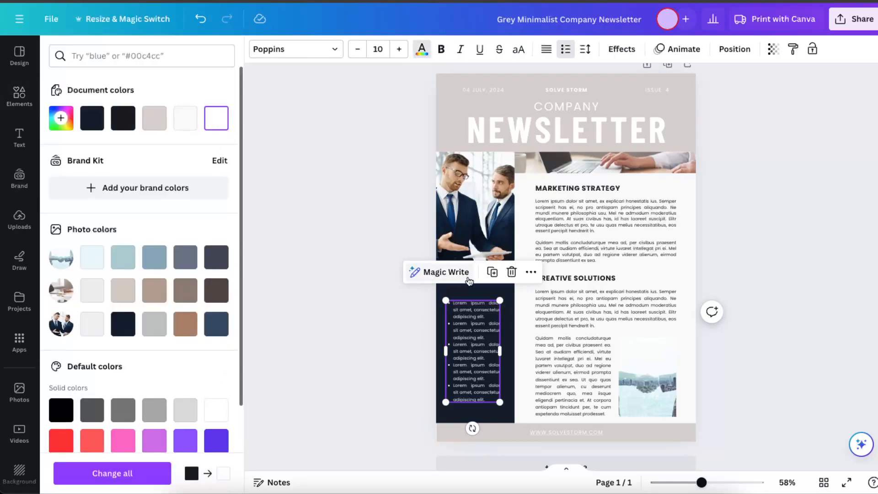
pyautogui.click(470, 289)
pyautogui.click(219, 114)
pyautogui.click(305, 225)
pyautogui.click(305, 225)
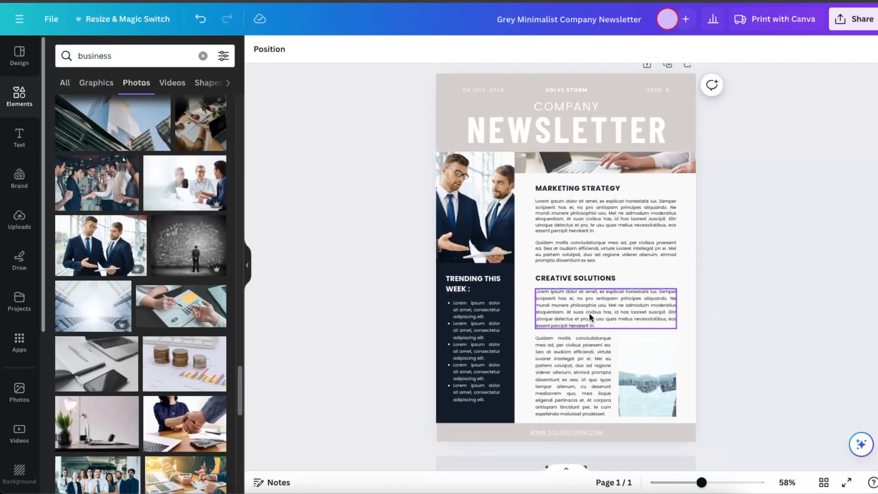
pyautogui.click(442, 232)
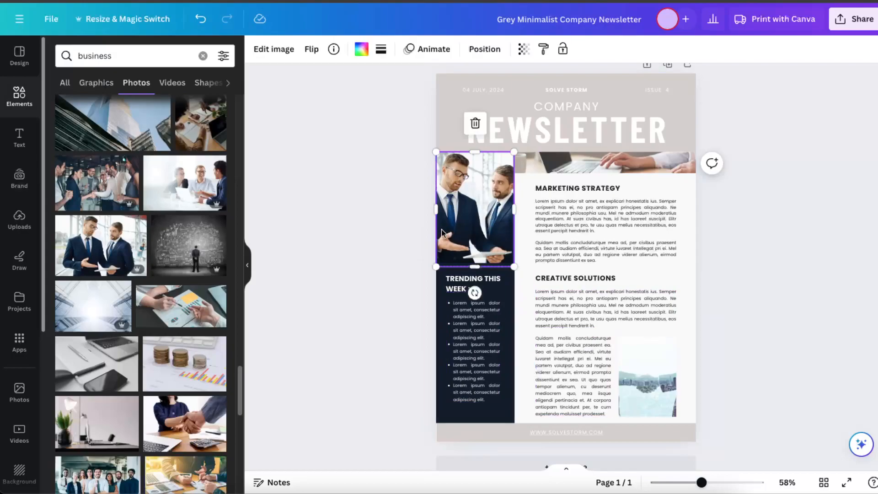
pyautogui.click(389, 231)
pyautogui.click(689, 166)
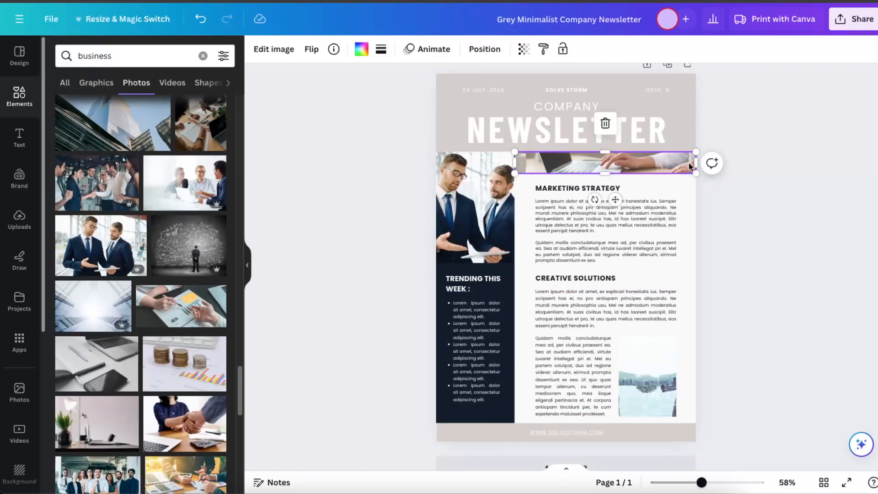
pyautogui.click(676, 166)
pyautogui.click(816, 229)
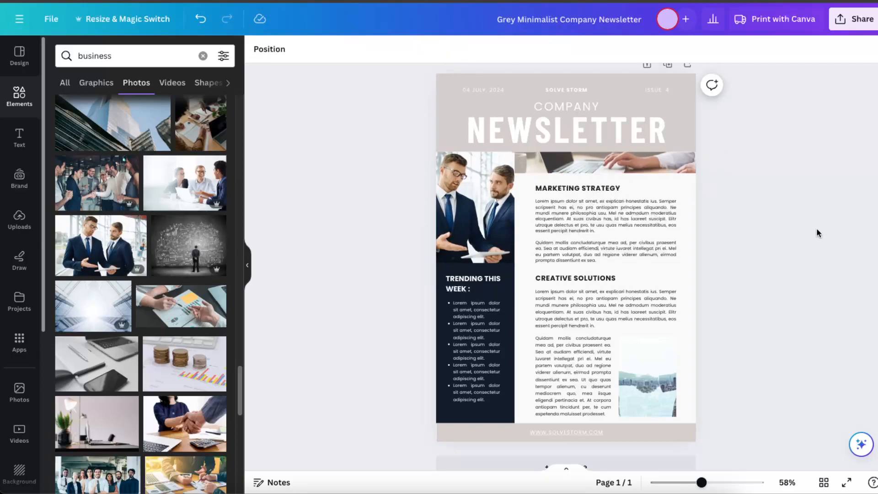
pyautogui.moveTo(702, 482); pyautogui.dragTo(734, 483)
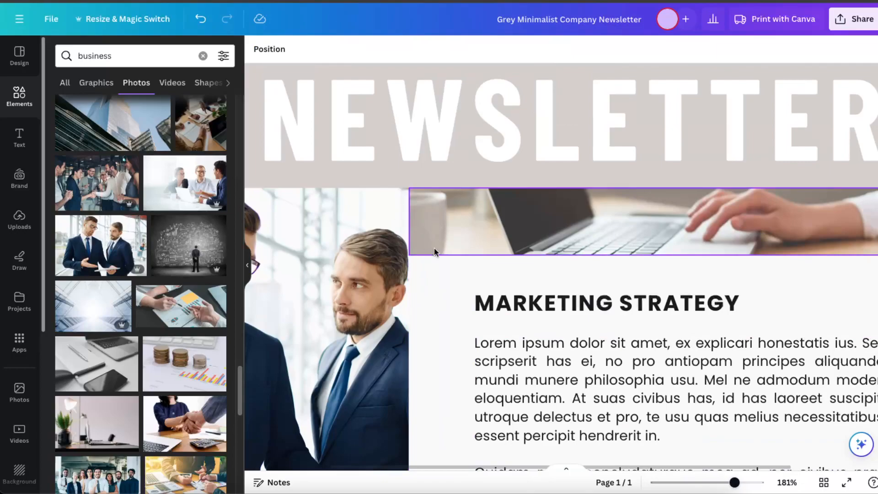
pyautogui.moveTo(734, 482); pyautogui.dragTo(703, 483)
pyautogui.scroll(-3, 734, 351)
pyautogui.scroll(1, 734, 352)
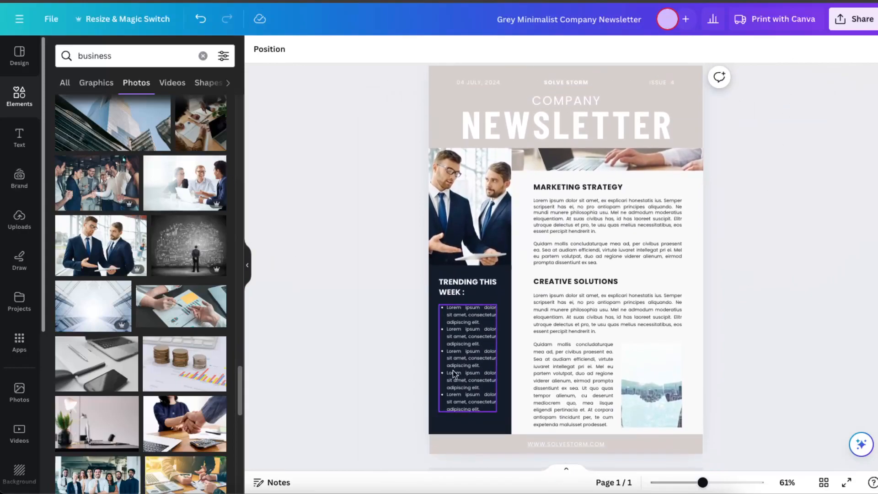
# - Browse the A4 newsletter templates and add a blank second page to the design
pyautogui.click(31, 60)
pyautogui.click(113, 51)
pyautogui.click(306, 97)
pyautogui.scroll(-6, 61, 353)
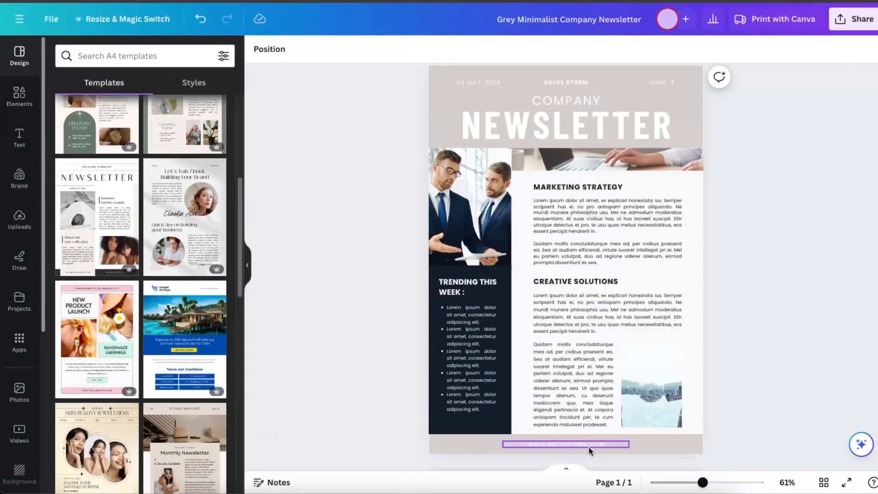
pyautogui.scroll(-1, 659, 439)
pyautogui.click(635, 446)
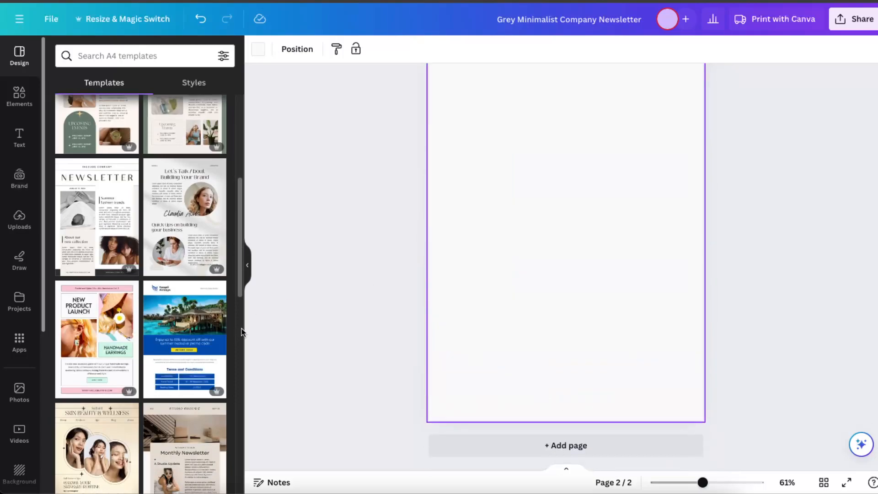
# - Apply the "Monthly Newsletter" cover page of the Beige Aesthetic Marketing Studio Monthly Newsletter template to page 2
pyautogui.scroll(-3, 242, 330)
pyautogui.click(185, 347)
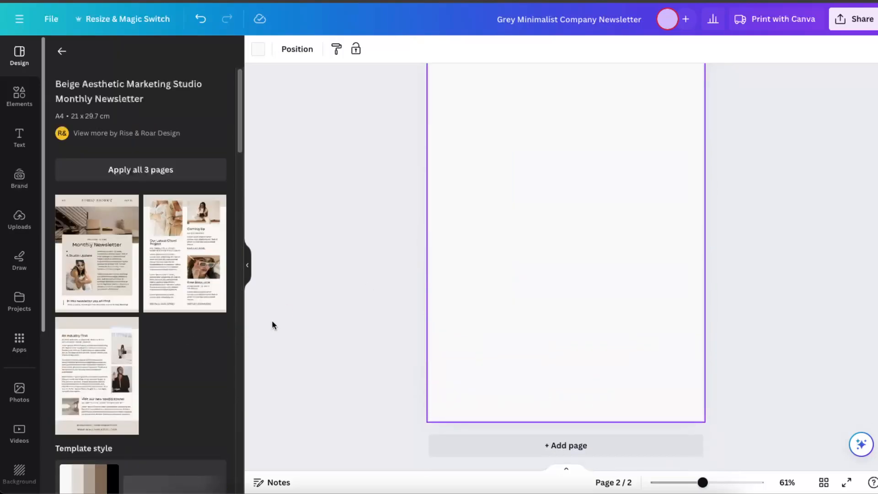
pyautogui.click(94, 255)
pyautogui.click(392, 247)
pyautogui.scroll(2, 402, 313)
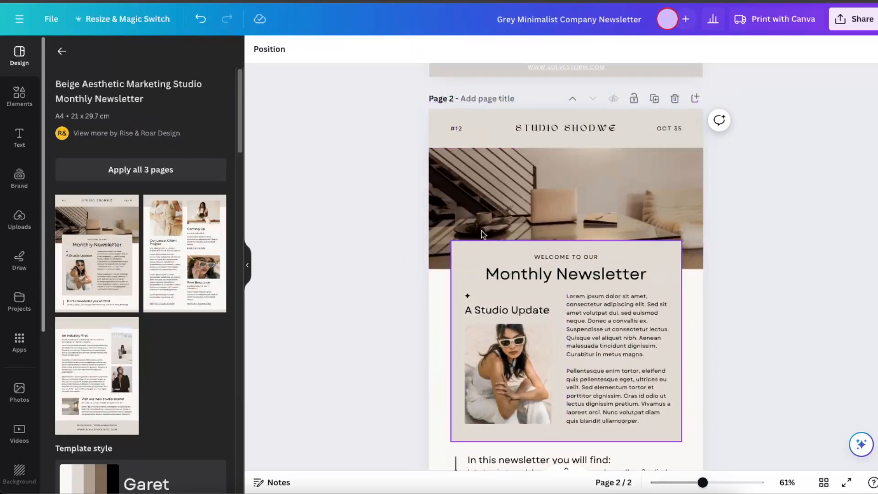
pyautogui.scroll(-2, 628, 317)
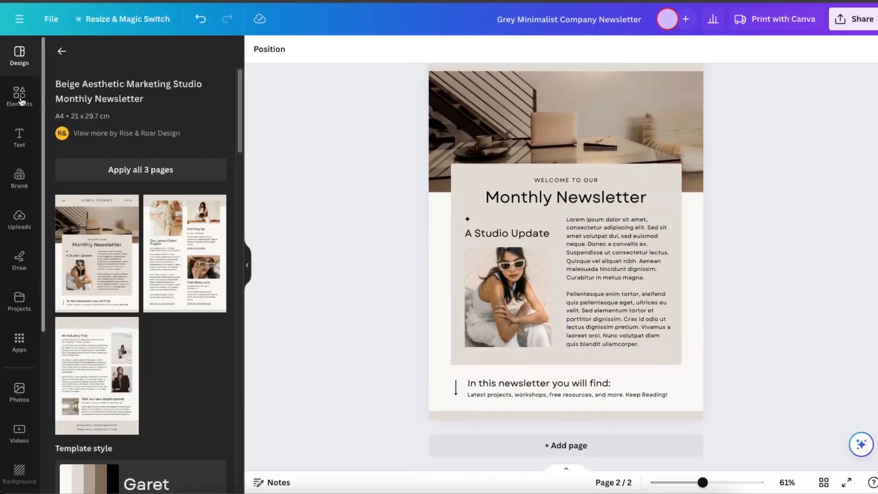
pyautogui.click(62, 51)
pyautogui.scroll(-5, 187, 308)
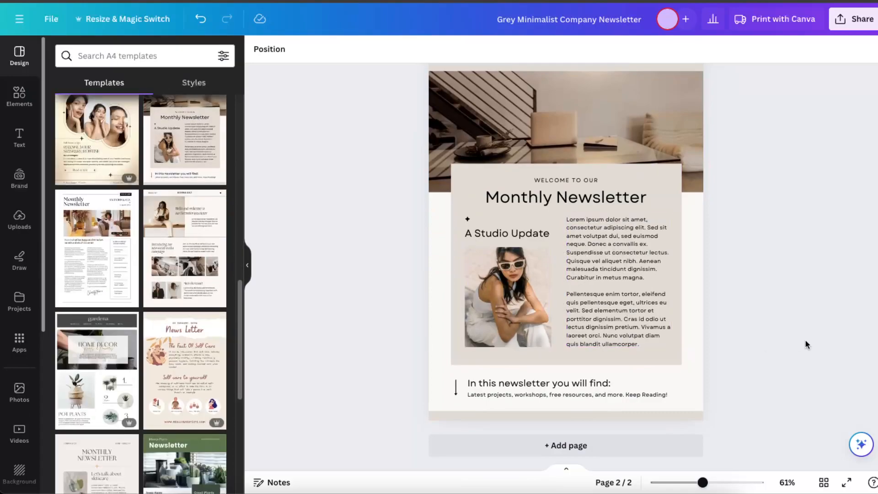
# - Widen the header background on page 1 slightly past the page's right edge
pyautogui.scroll(10, 484, 347)
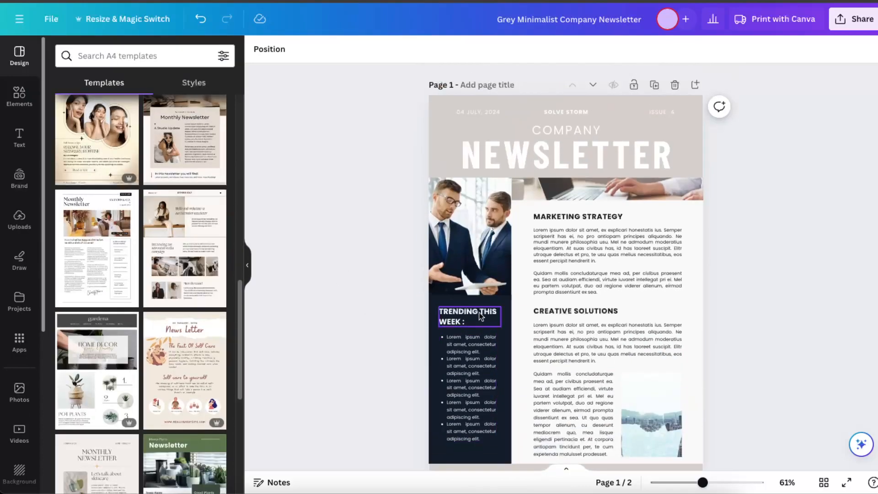
pyautogui.click(698, 138)
pyautogui.moveTo(703, 139); pyautogui.dragTo(709, 139)
pyautogui.click(759, 173)
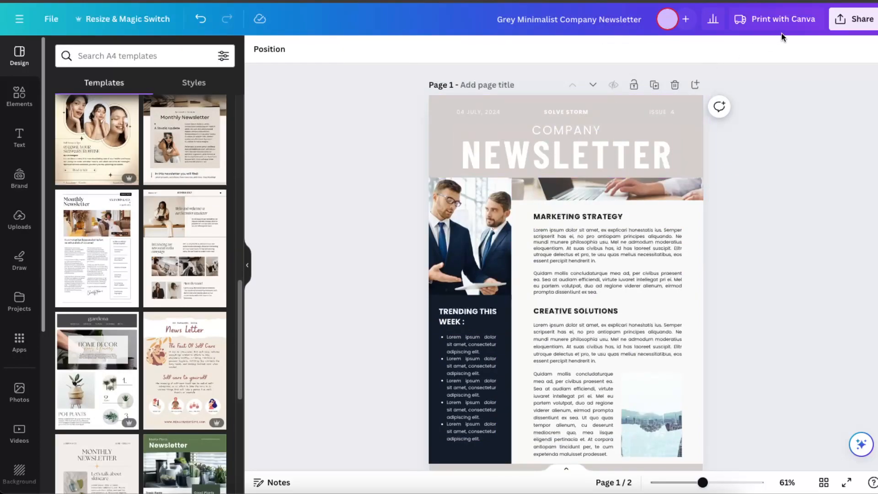
# - Set the download options to PDF Standard with only page 1 selected, and return to the sharing options
pyautogui.click(862, 20)
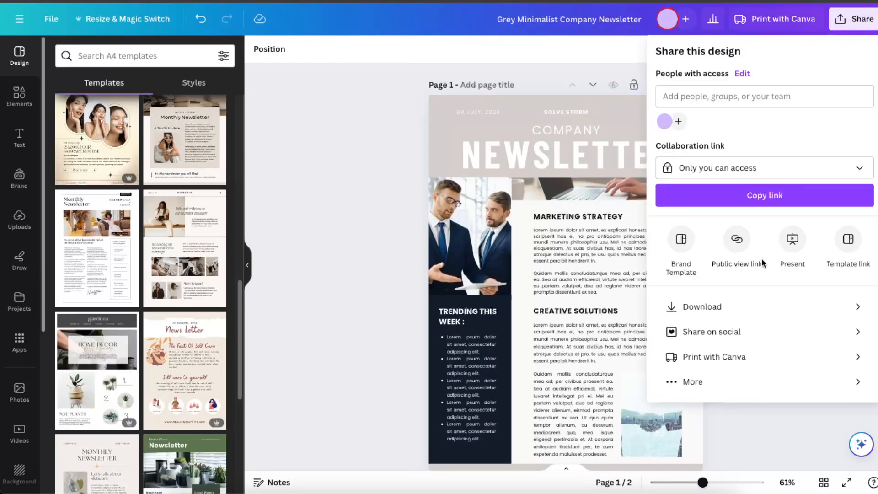
pyautogui.click(742, 308)
pyautogui.click(731, 97)
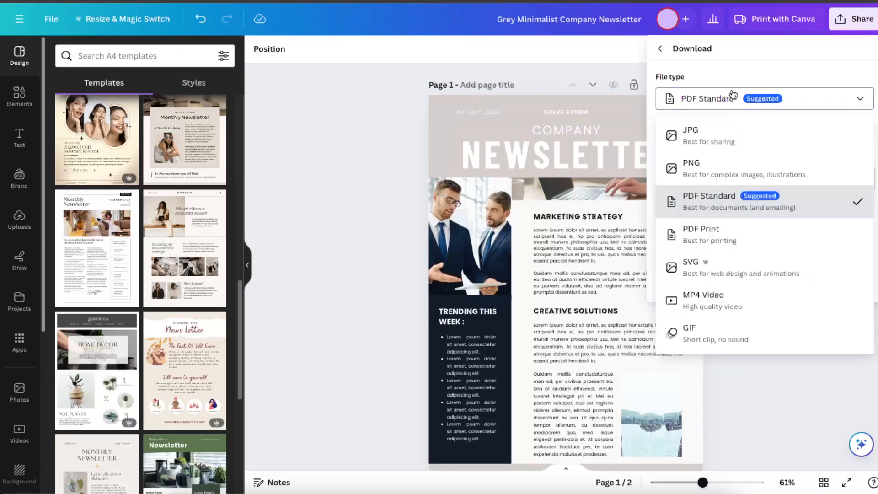
pyautogui.click(776, 211)
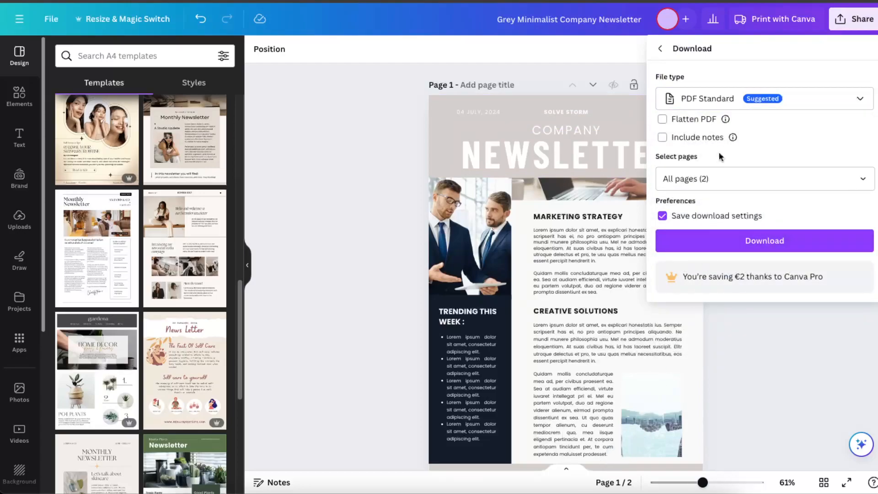
pyautogui.click(720, 178)
pyautogui.click(726, 239)
pyautogui.click(757, 142)
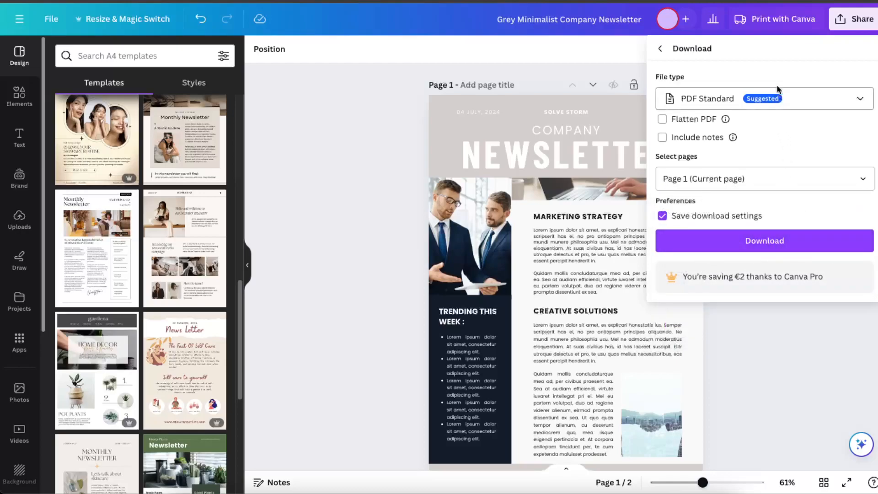
pyautogui.click(658, 51)
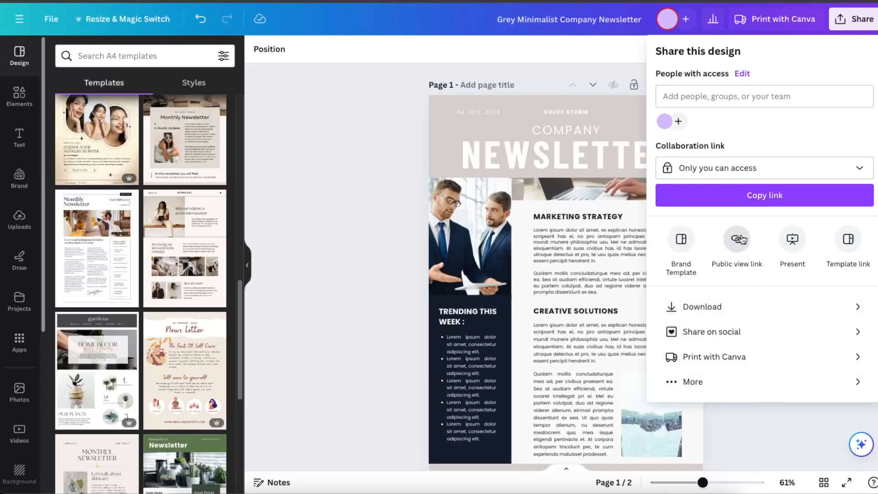
# - Create a public view link for the newsletter and copy it
pyautogui.click(717, 387)
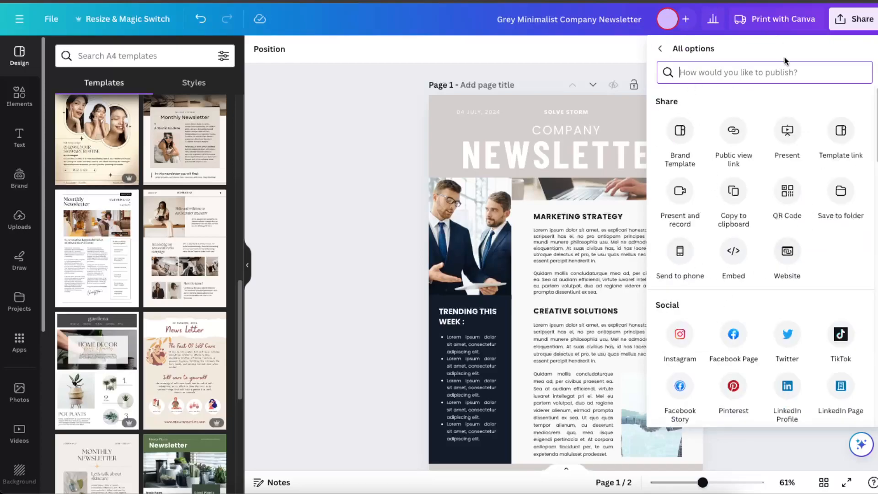
pyautogui.click(729, 133)
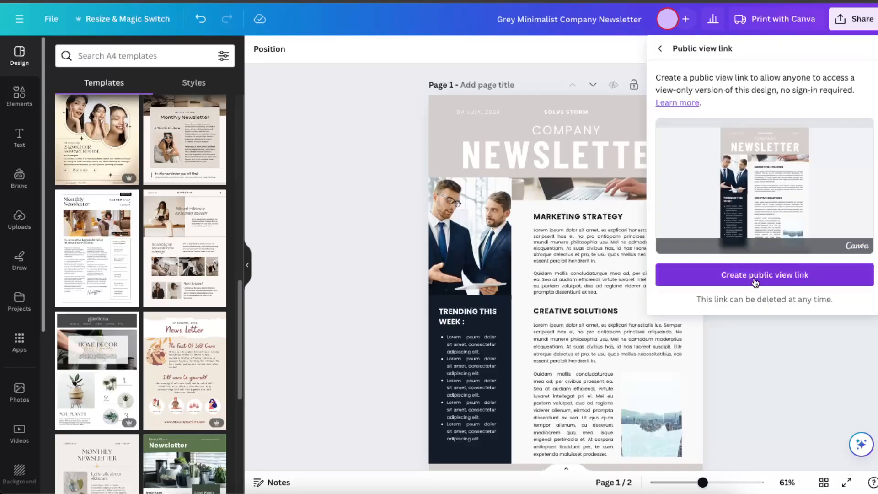
pyautogui.click(755, 282)
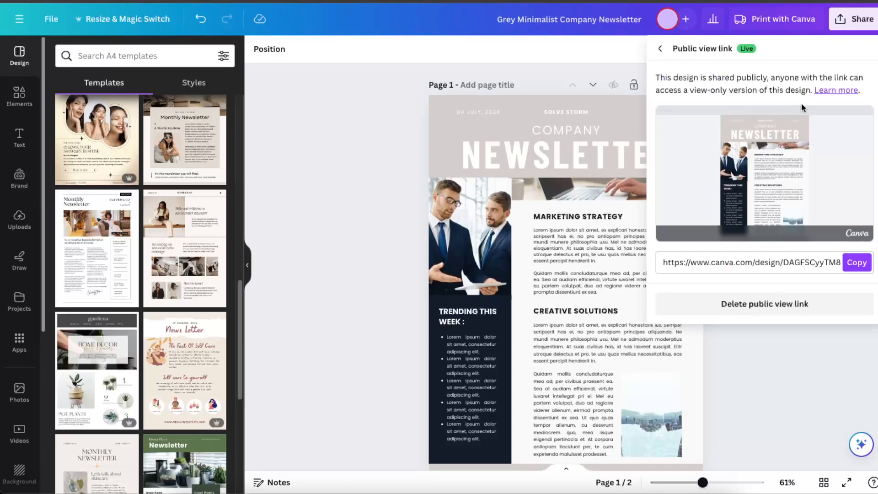
pyautogui.click(864, 270)
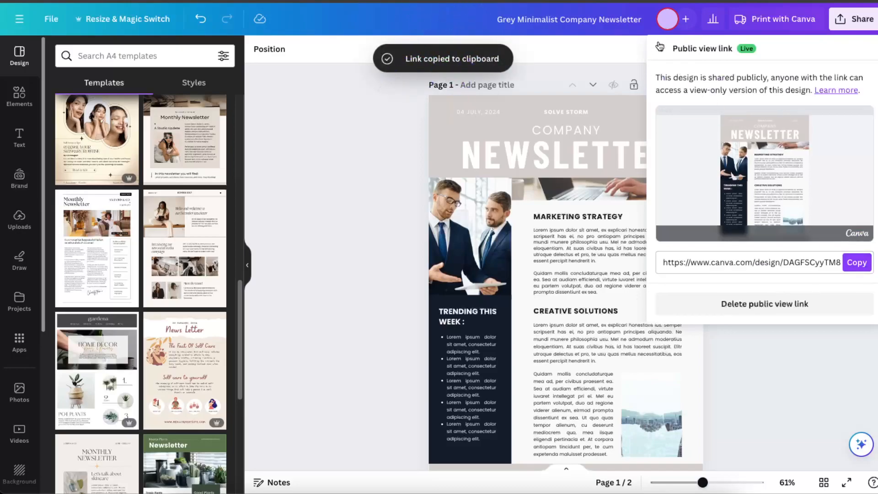